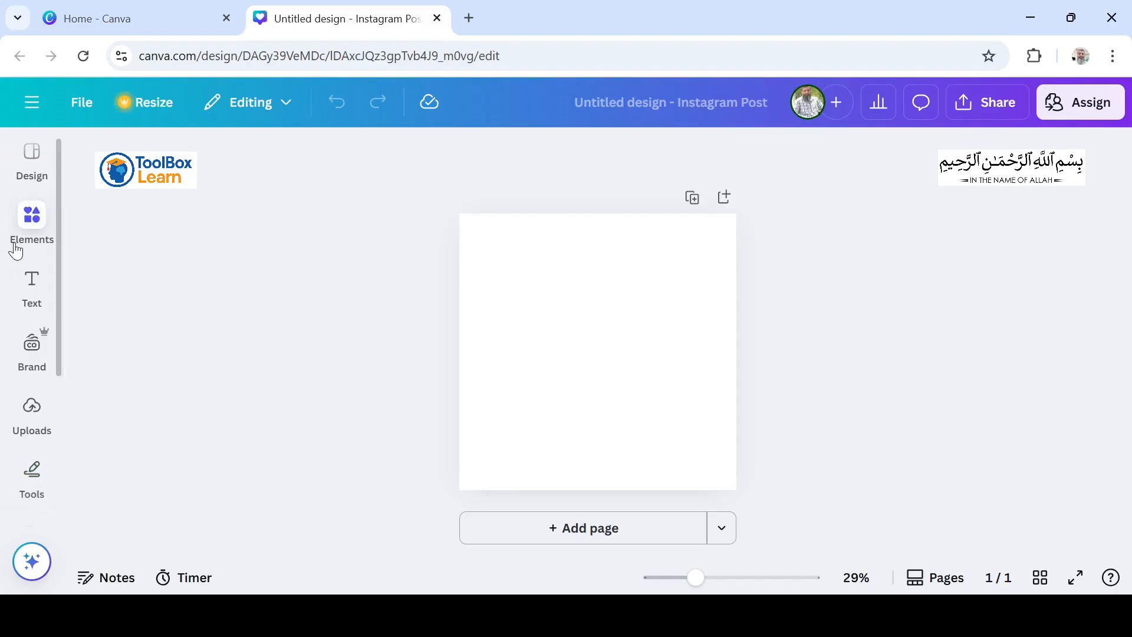
# Step: Add a square shape, fill it black and stretch it over the right half of the page
pyautogui.click(9, 209)
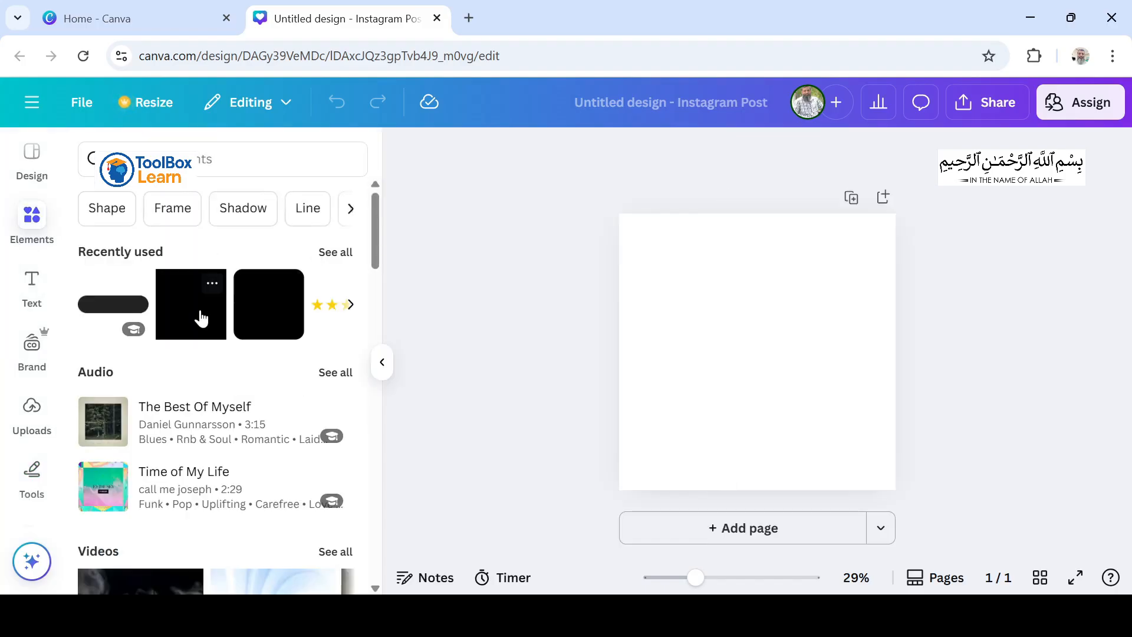
pyautogui.click(201, 319)
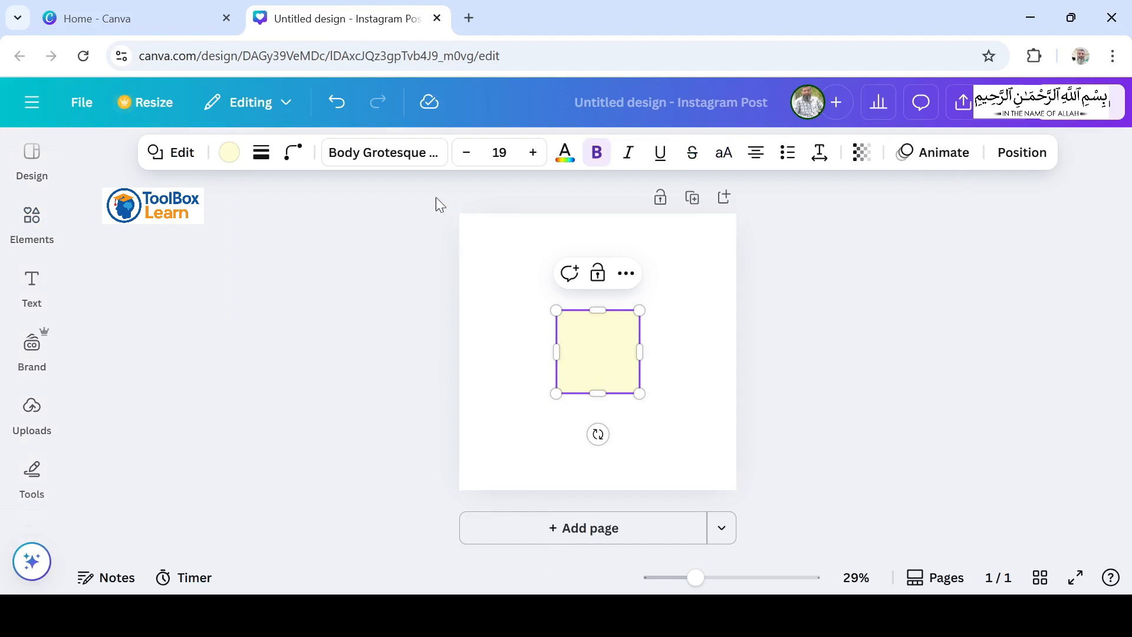
pyautogui.click(230, 153)
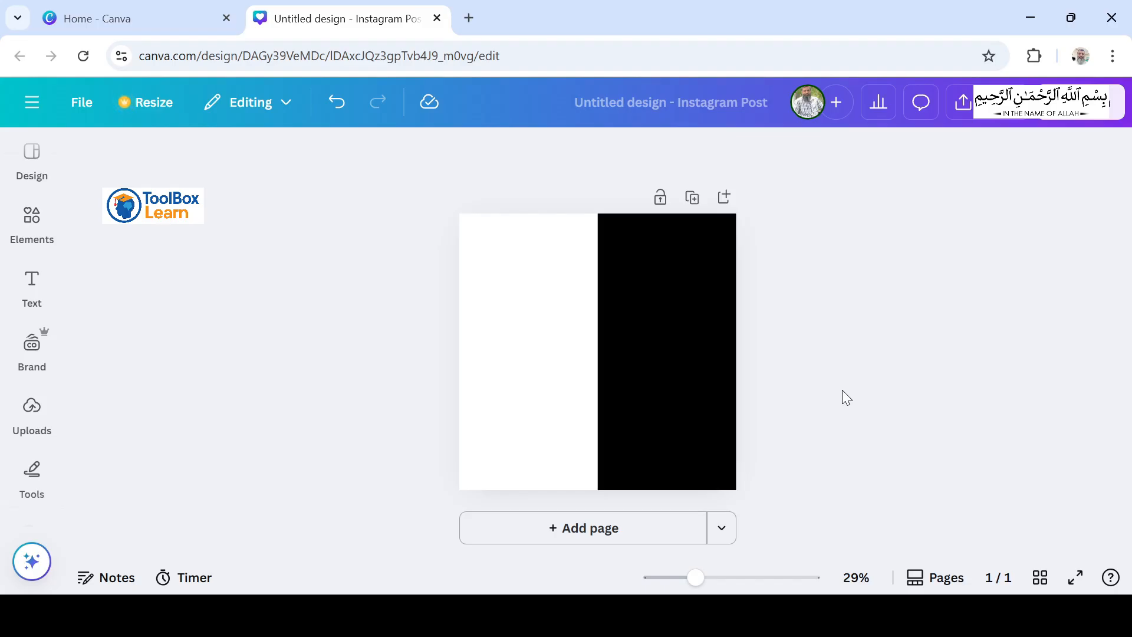
# Step: Add body text reading "ONLINE" in white, enlarged to about size 53.4, near the top of the black half
pyautogui.moveTo(27, 297)
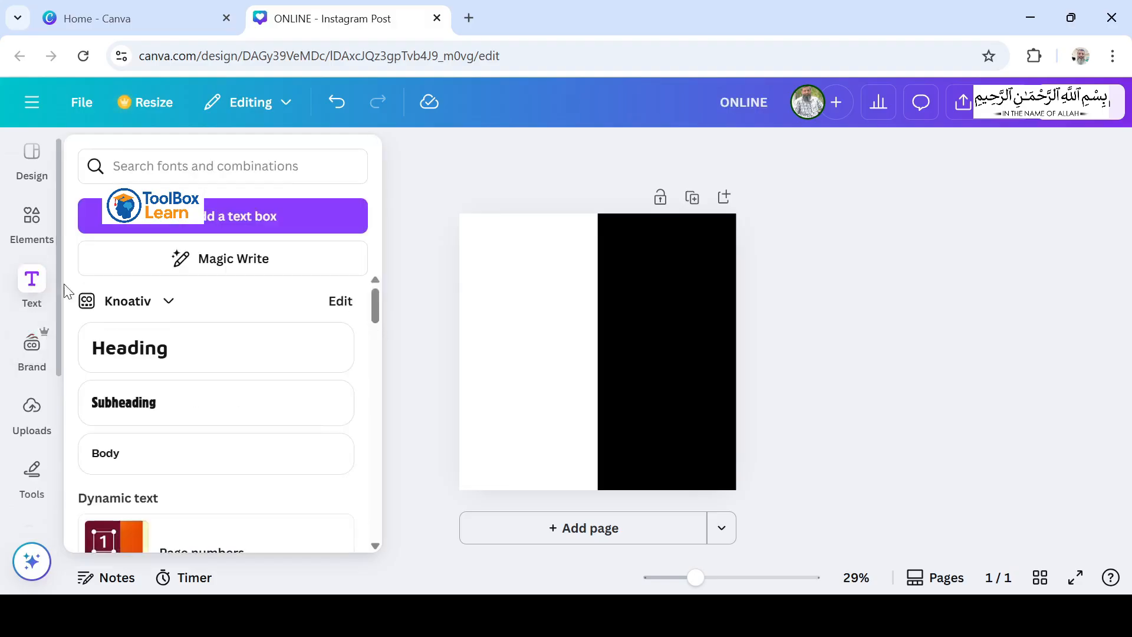
pyautogui.click(244, 466)
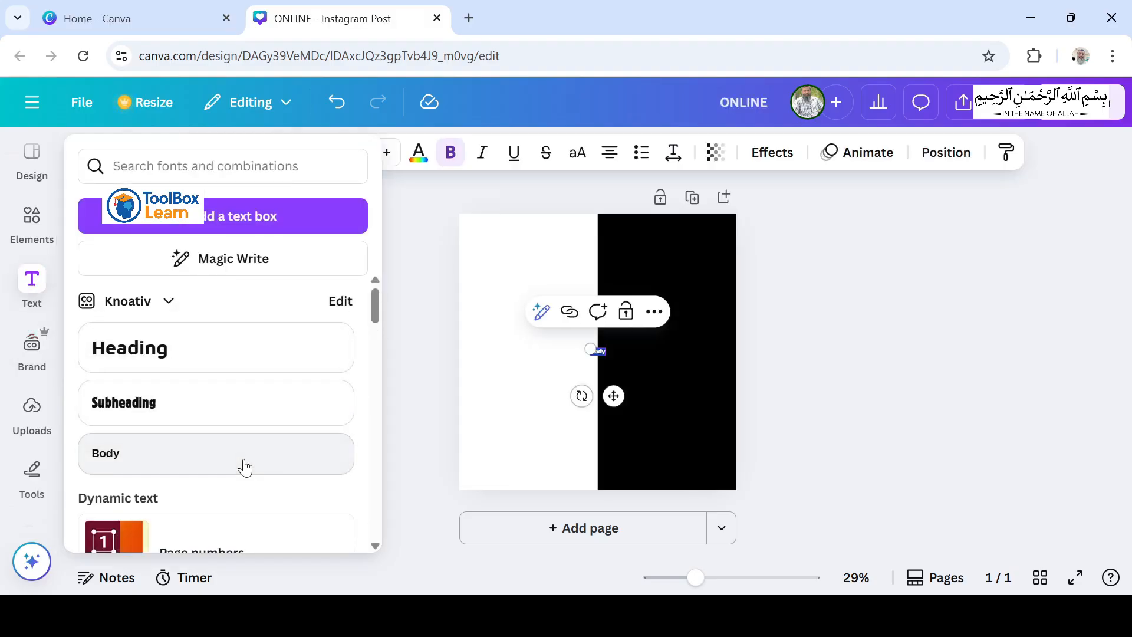
pyautogui.write('ONLINE')
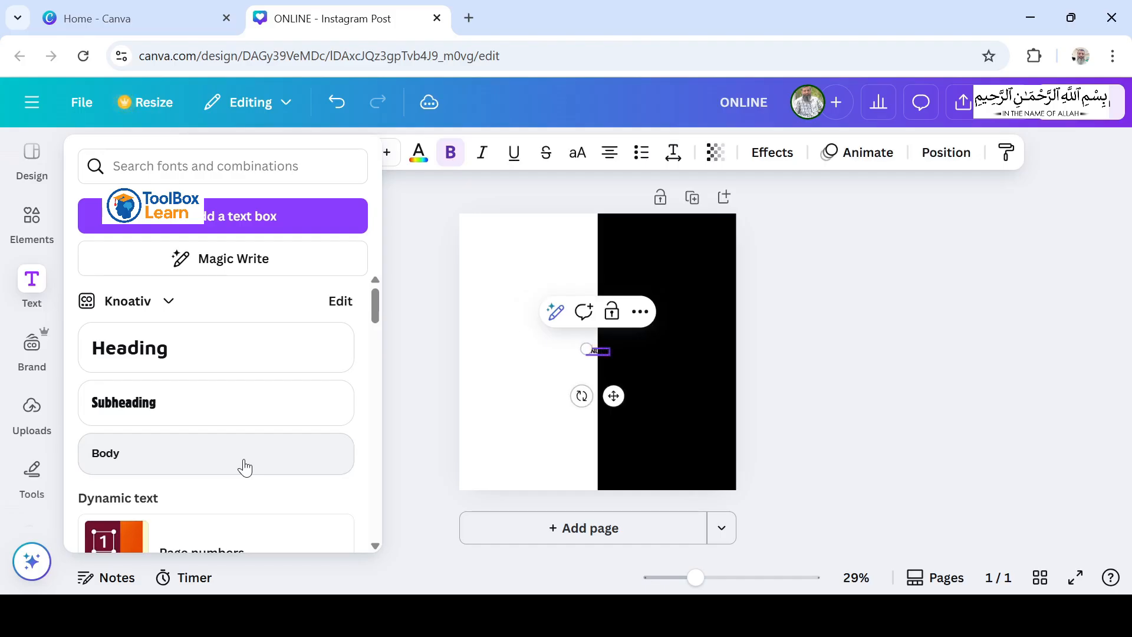
pyautogui.click(419, 152)
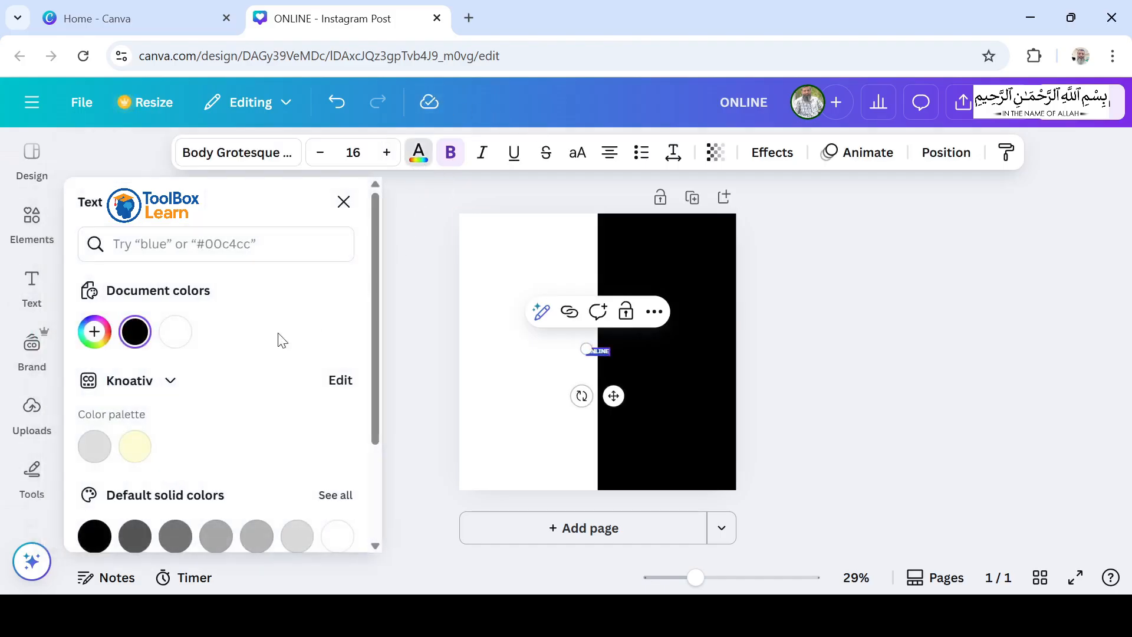
pyautogui.click(175, 332)
pyautogui.moveTo(599, 350); pyautogui.dragTo(677, 303)
pyautogui.click(798, 291)
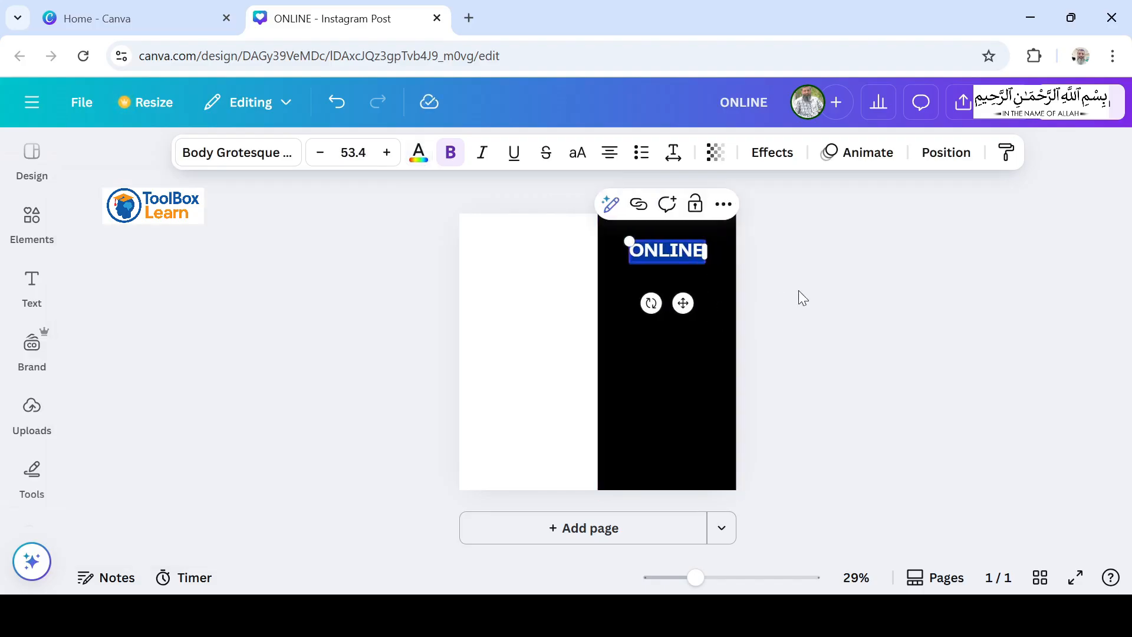
pyautogui.click(798, 290)
# Step: Add a heading reading "MACKUP" and place it centred directly below ONLINE
pyautogui.click(33, 283)
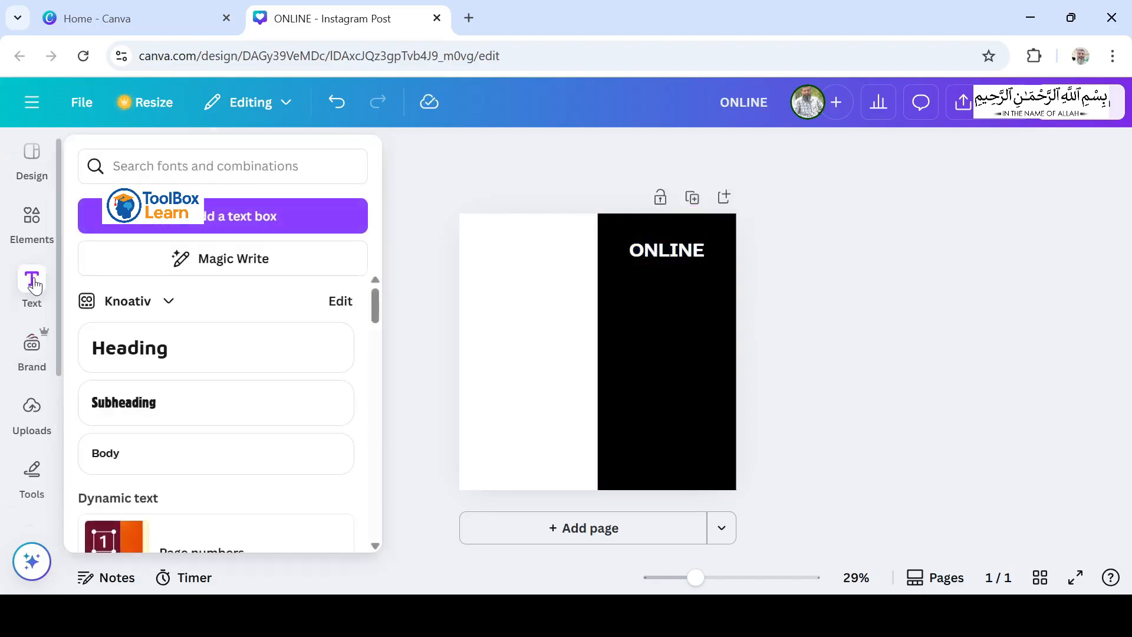
pyautogui.click(204, 366)
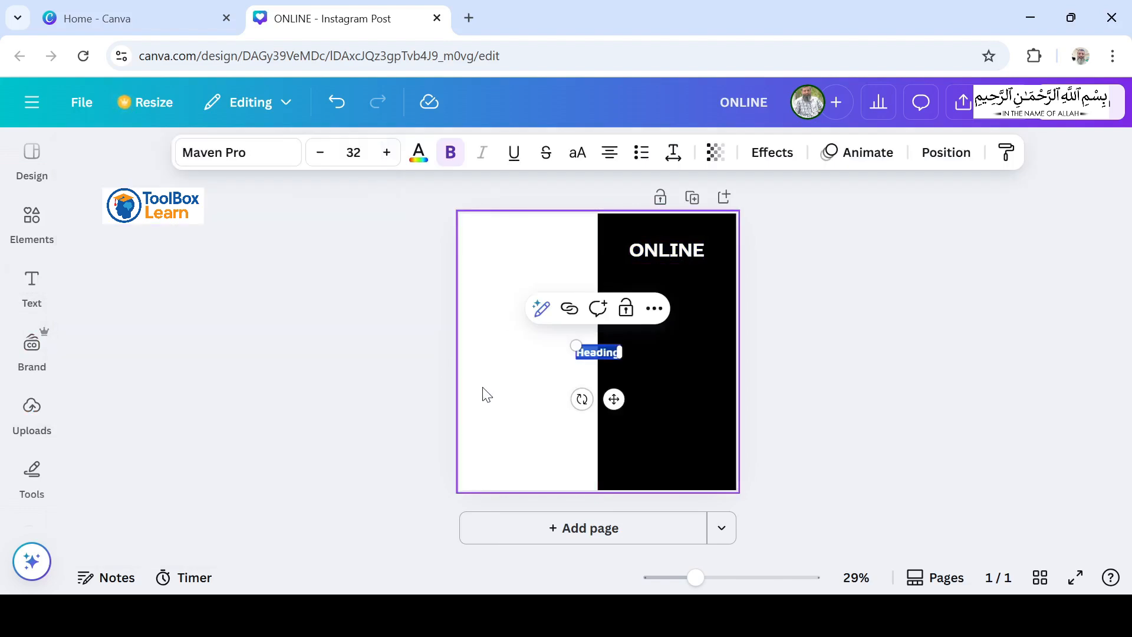
pyautogui.write('BLACK')
pyautogui.write('UP')
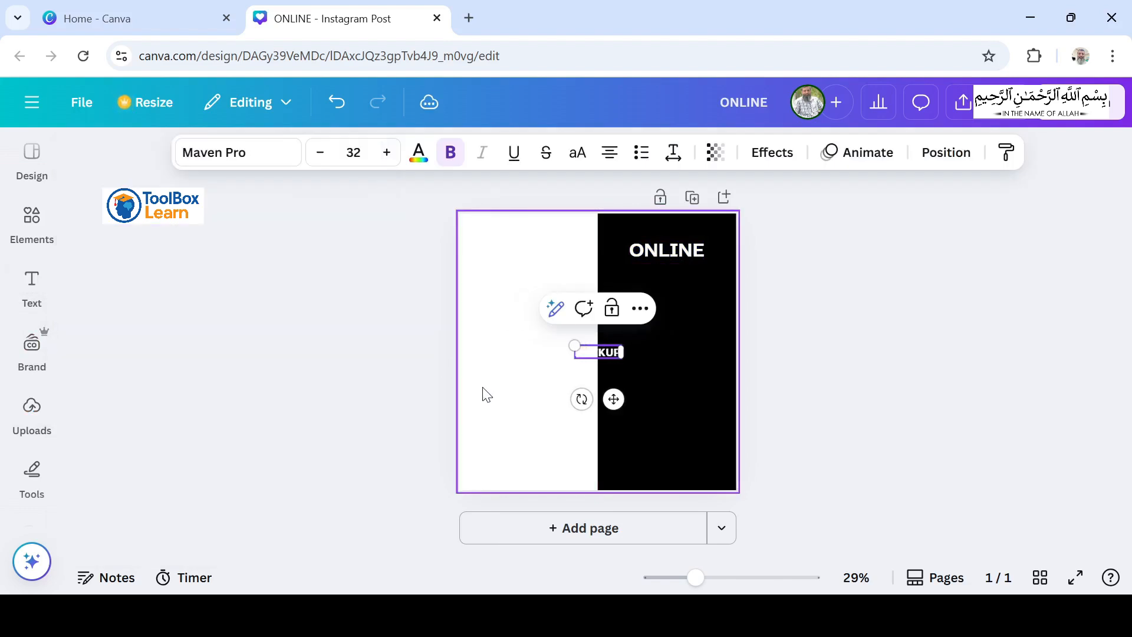
pyautogui.moveTo(613, 399); pyautogui.dragTo(682, 327)
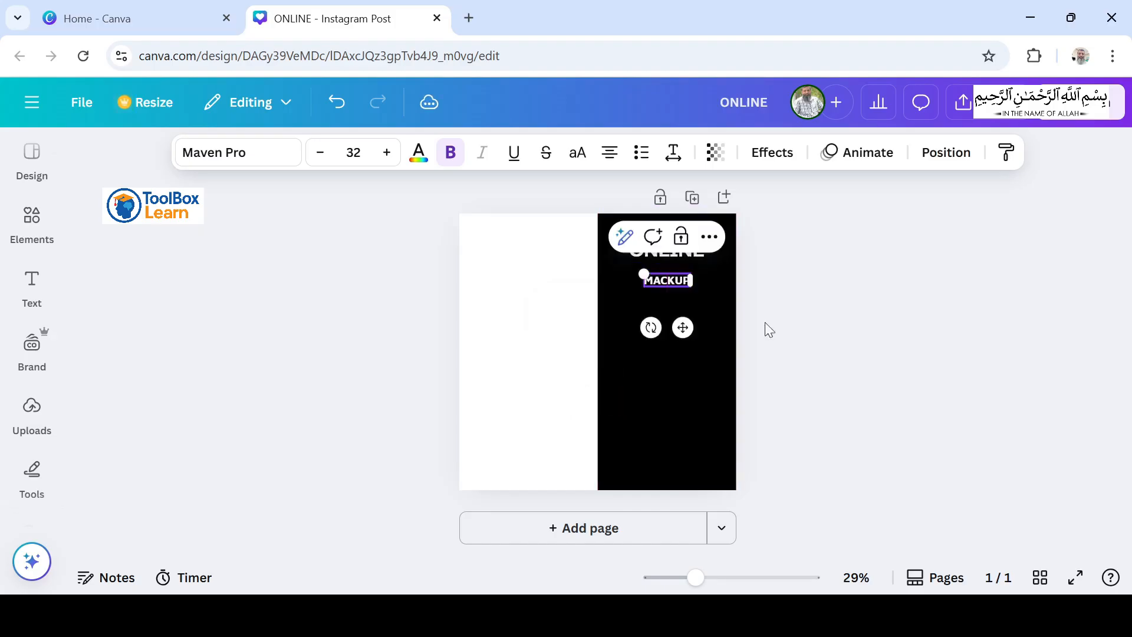
pyautogui.click(795, 321)
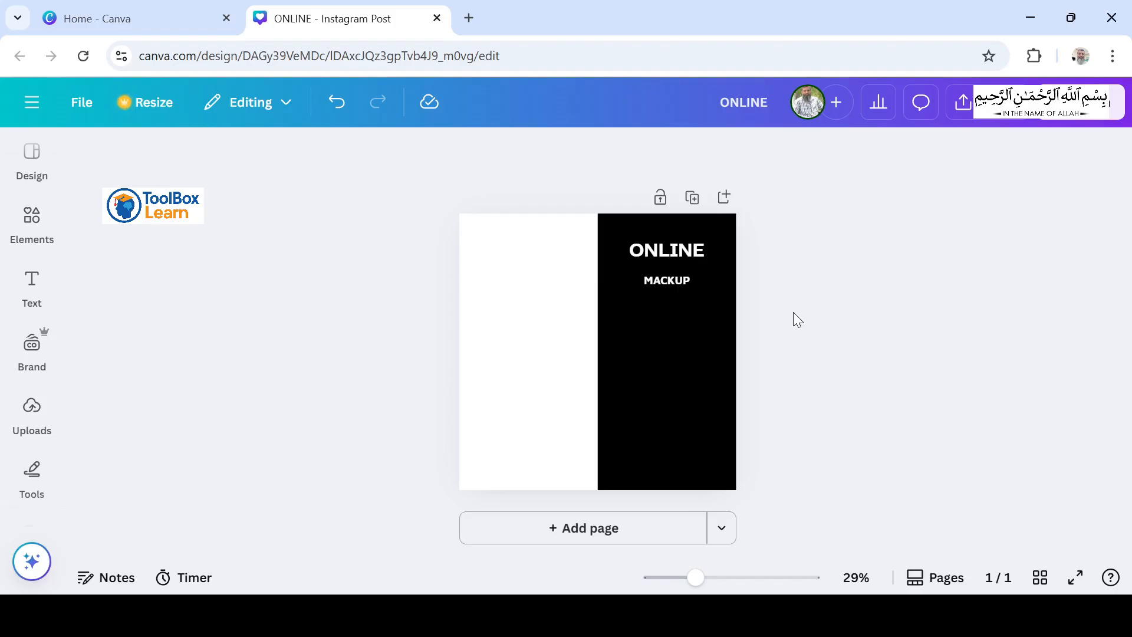
# Step: Set the font size of both the ONLINE and MACKUP texts to 70
pyautogui.click(684, 250)
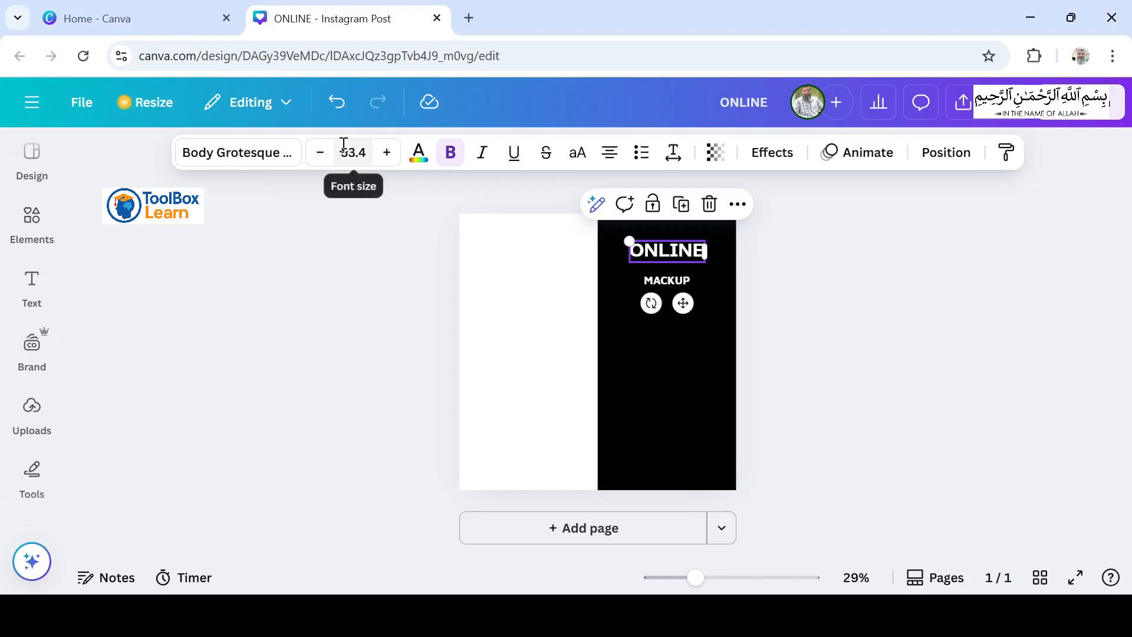
pyautogui.click(361, 153)
pyautogui.write('70')
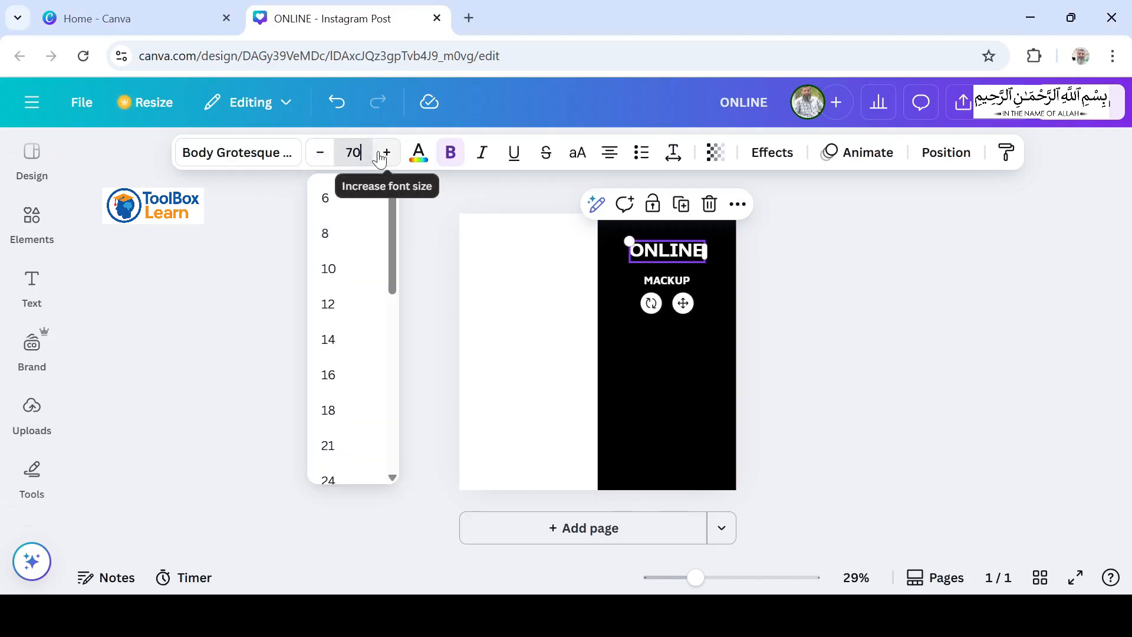
pyautogui.click(783, 267)
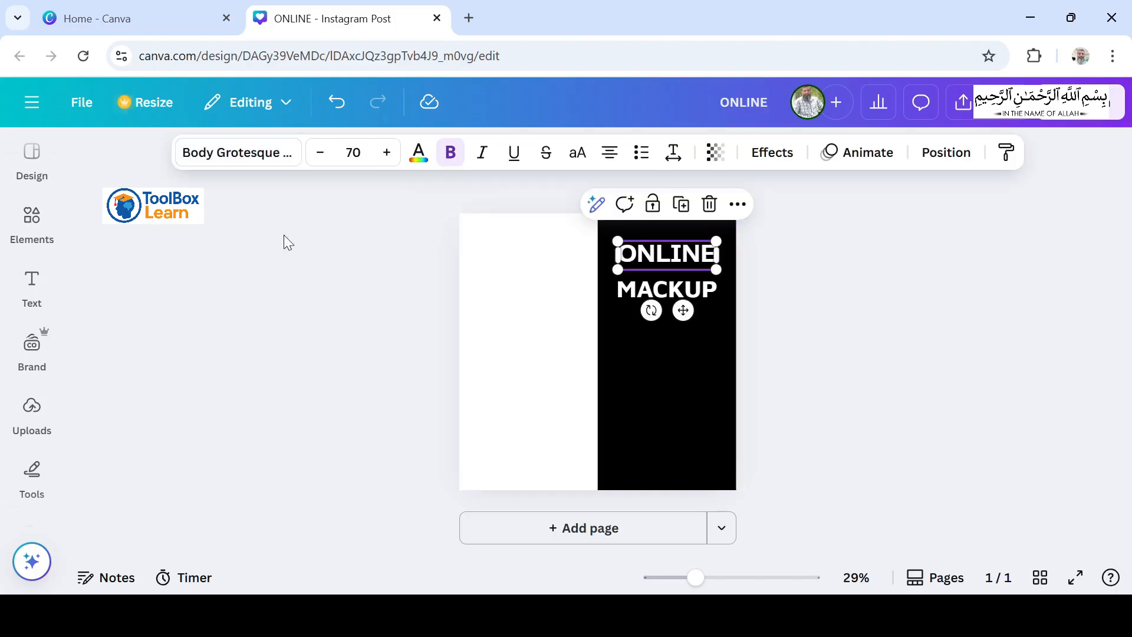
# Step: Change the font of the ONLINE text to Best light
pyautogui.click(236, 156)
pyautogui.click(302, 280)
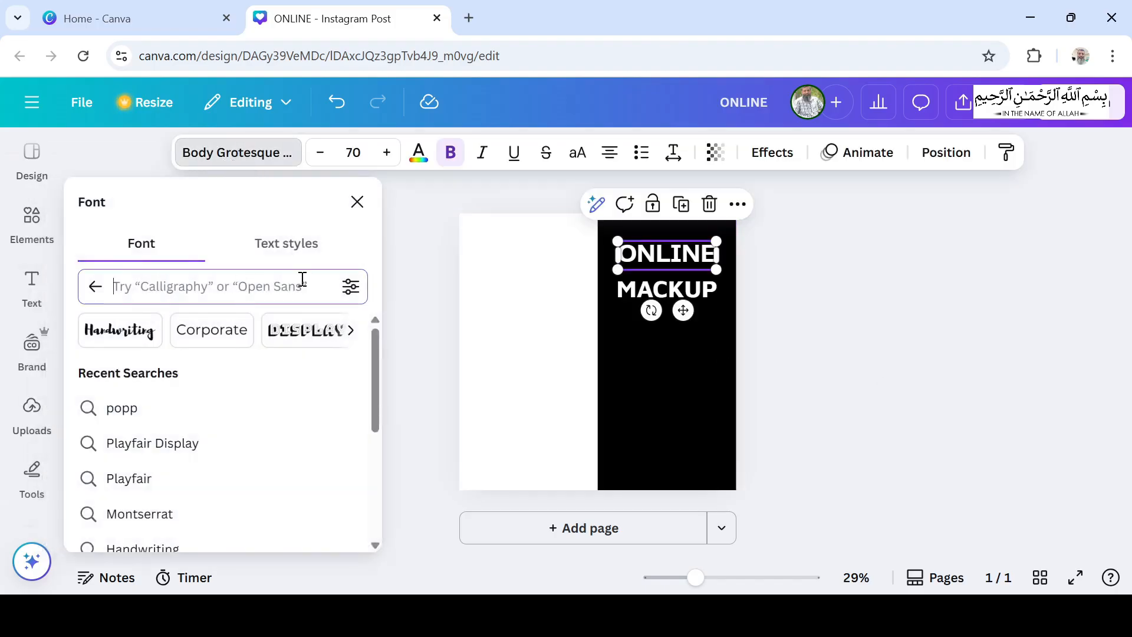
pyautogui.write('Bes')
pyautogui.press('BackSpace')
pyautogui.press('BackSpace')
pyautogui.press('BackSpace')
pyautogui.write('Best')
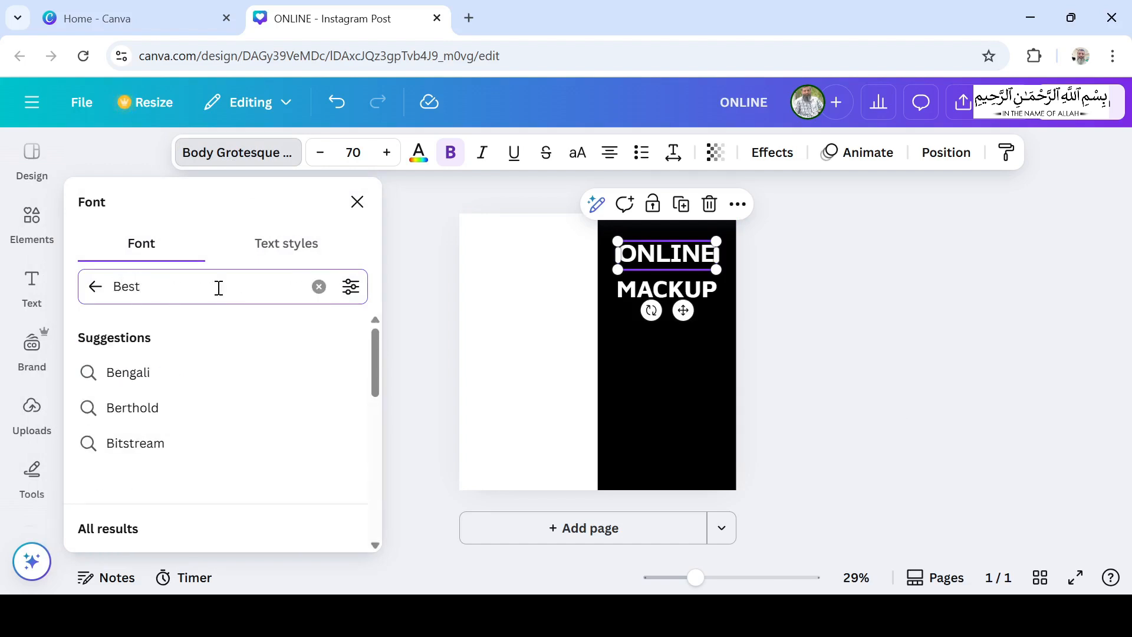
pyautogui.write(' light')
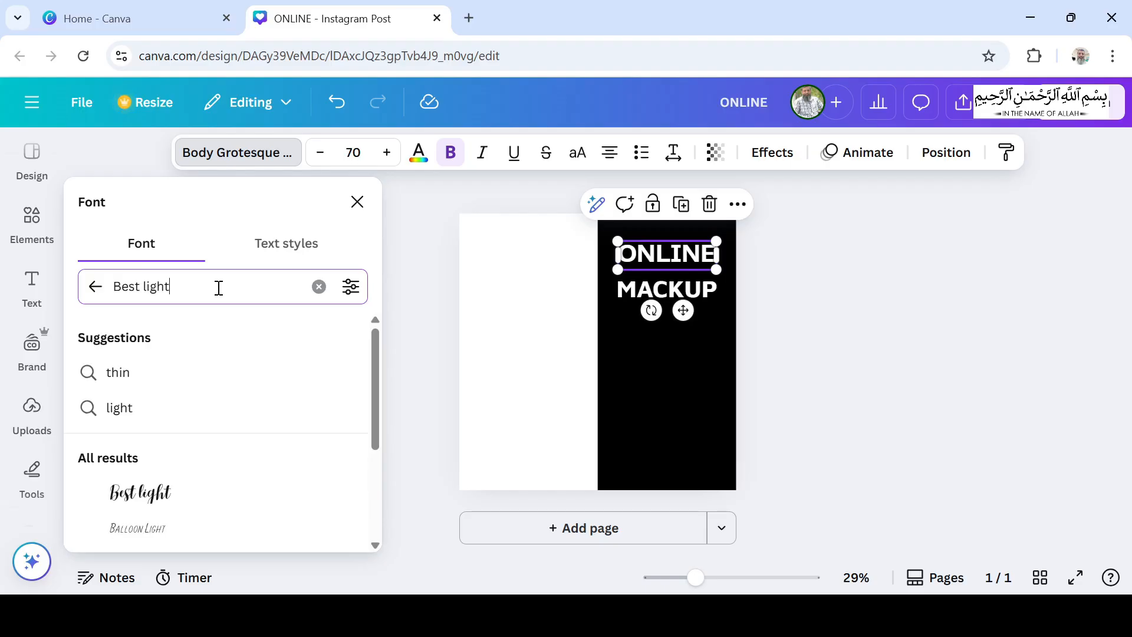
pyautogui.click(163, 503)
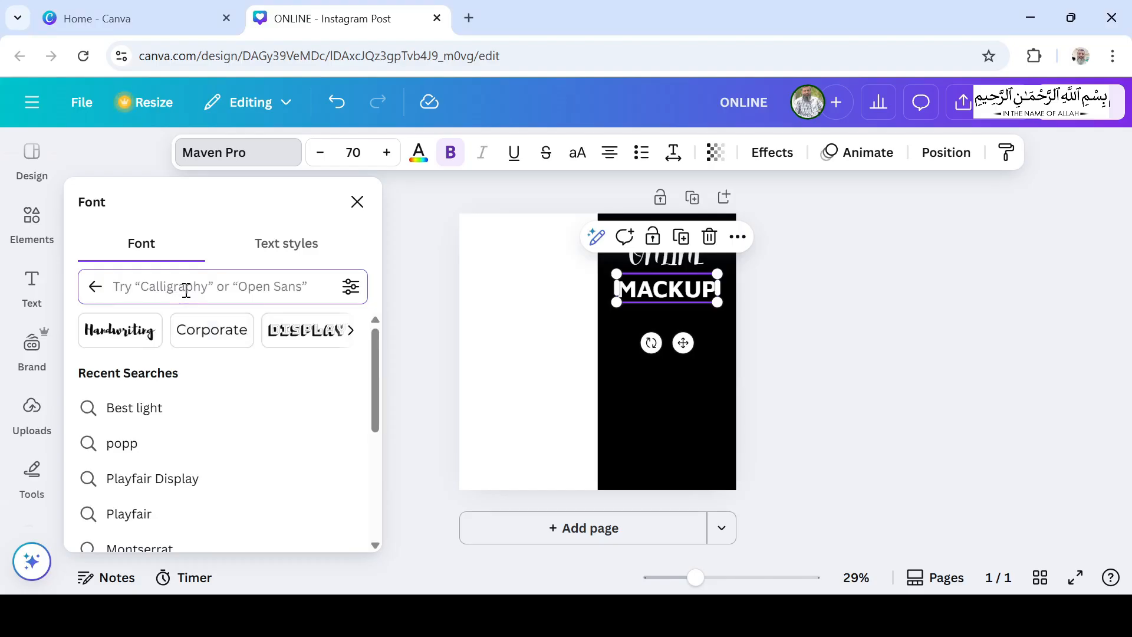
# Step: Change the font of the MACKUP text to Poppins
pyautogui.write('Poppins')
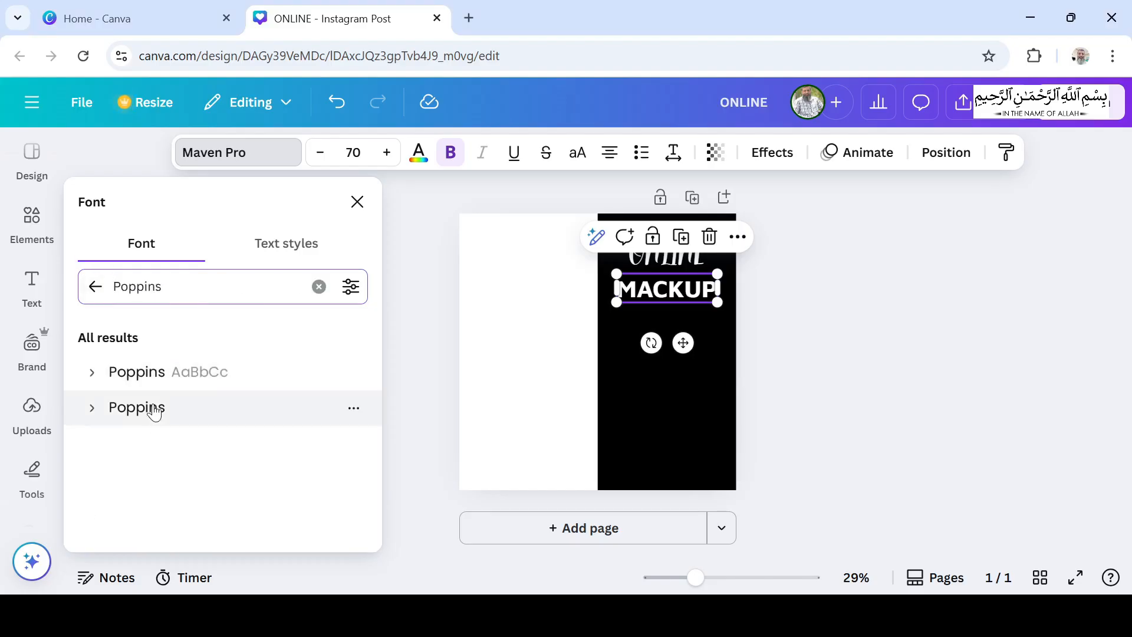
pyautogui.click(155, 408)
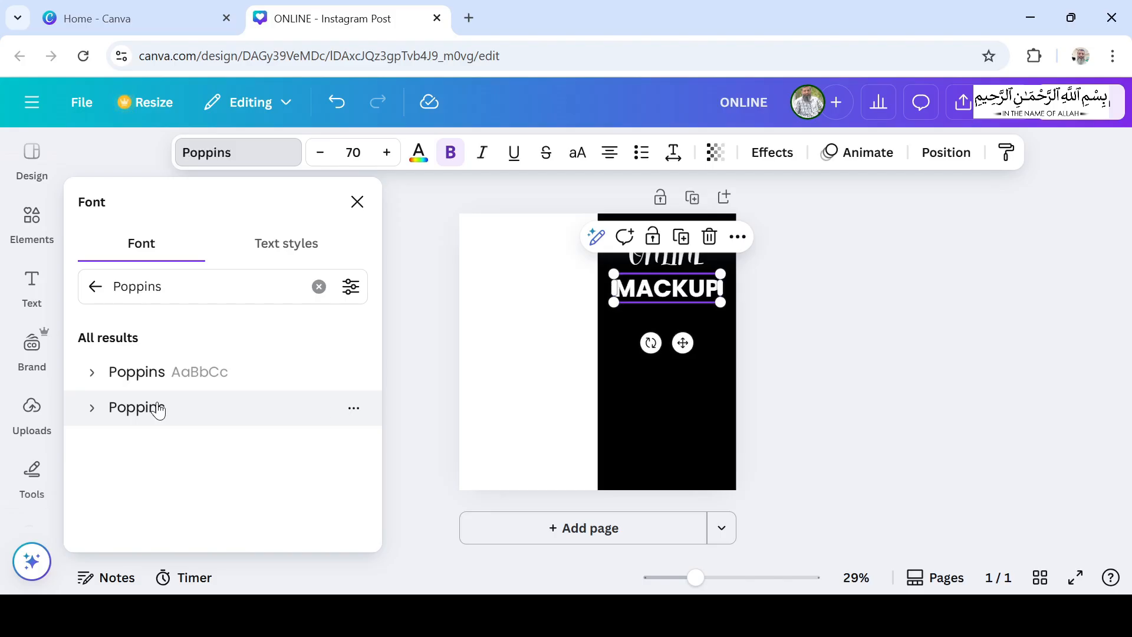
pyautogui.click(807, 299)
pyautogui.click(682, 256)
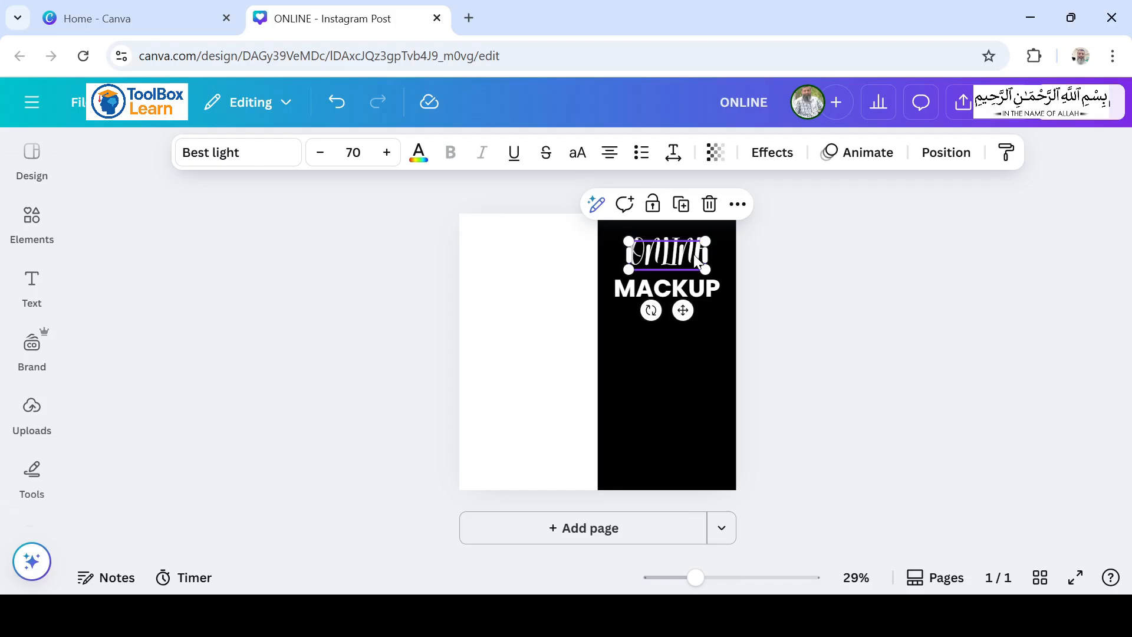
pyautogui.click(674, 292)
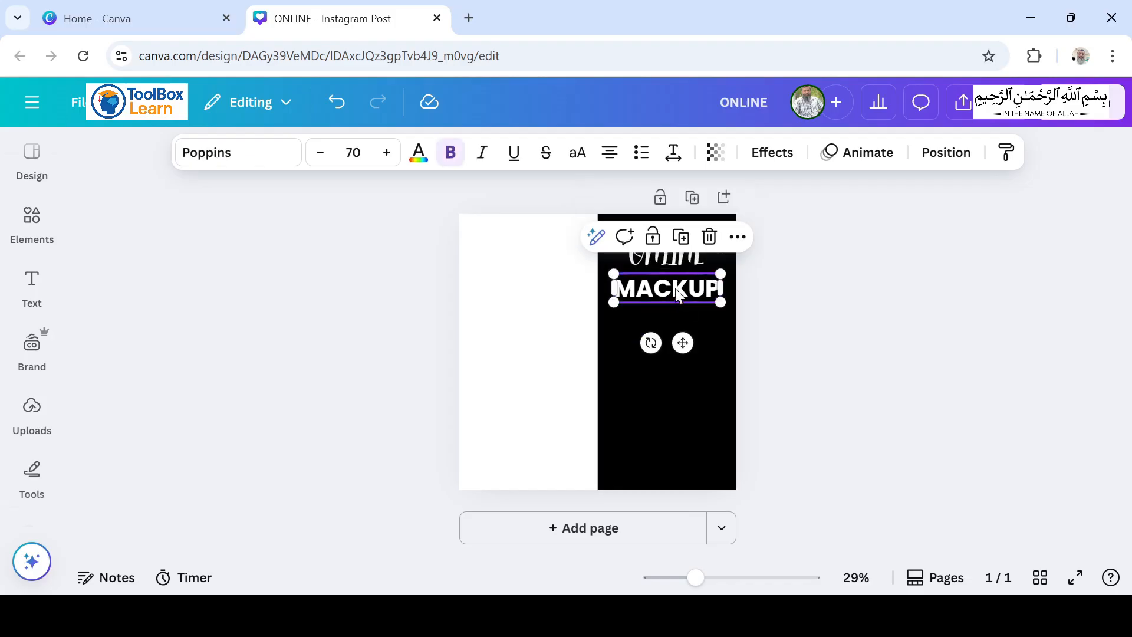
pyautogui.click(760, 301)
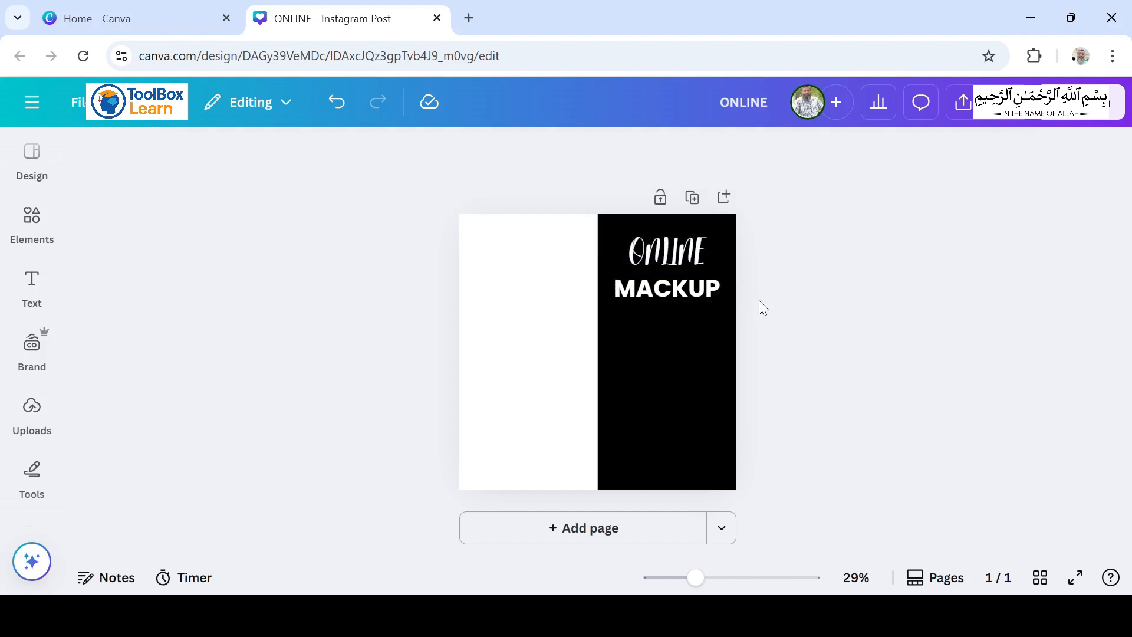
# Step: Duplicate ONLINE as a "Class" line under MACKUP and close up the spacing between the three title lines
pyautogui.click(687, 252)
pyautogui.click(681, 204)
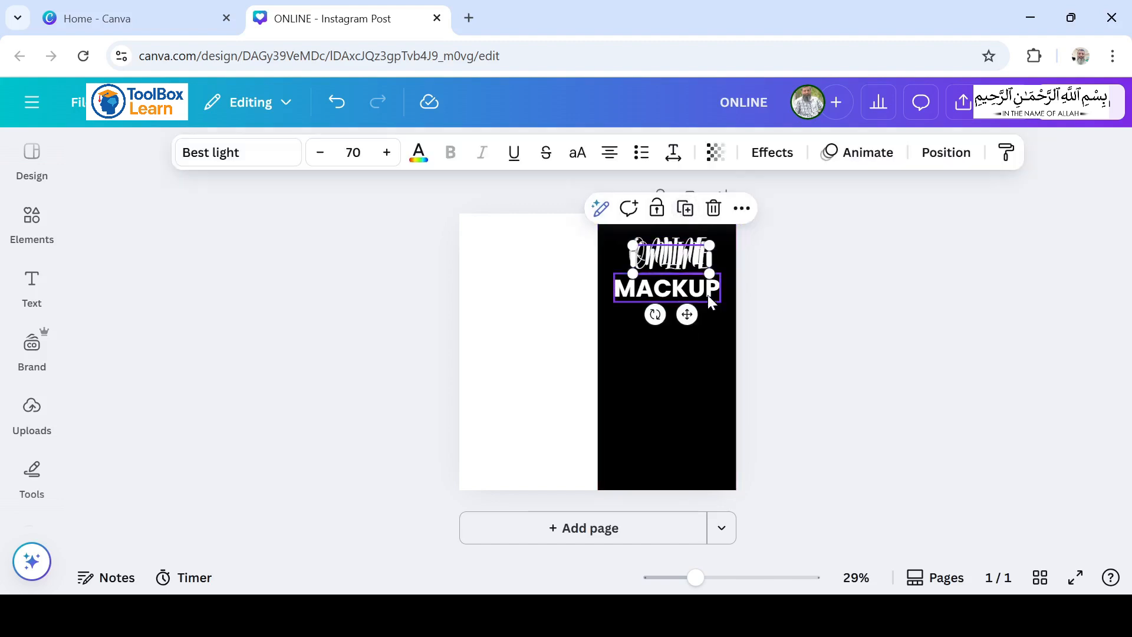
pyautogui.moveTo(683, 310); pyautogui.dragTo(682, 387)
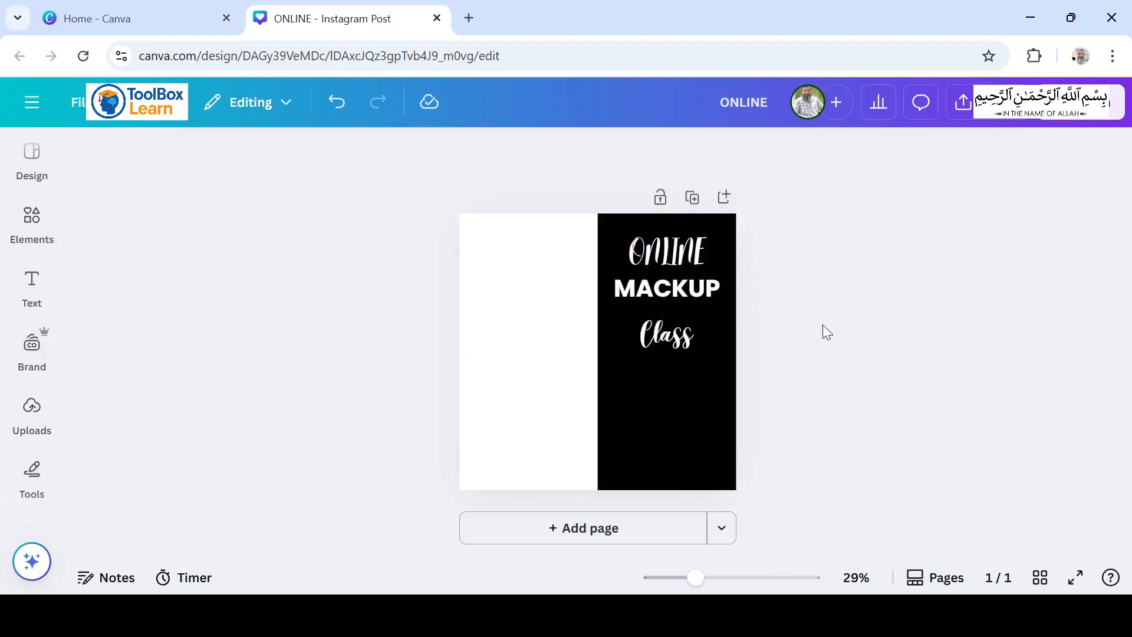
pyautogui.click(683, 341)
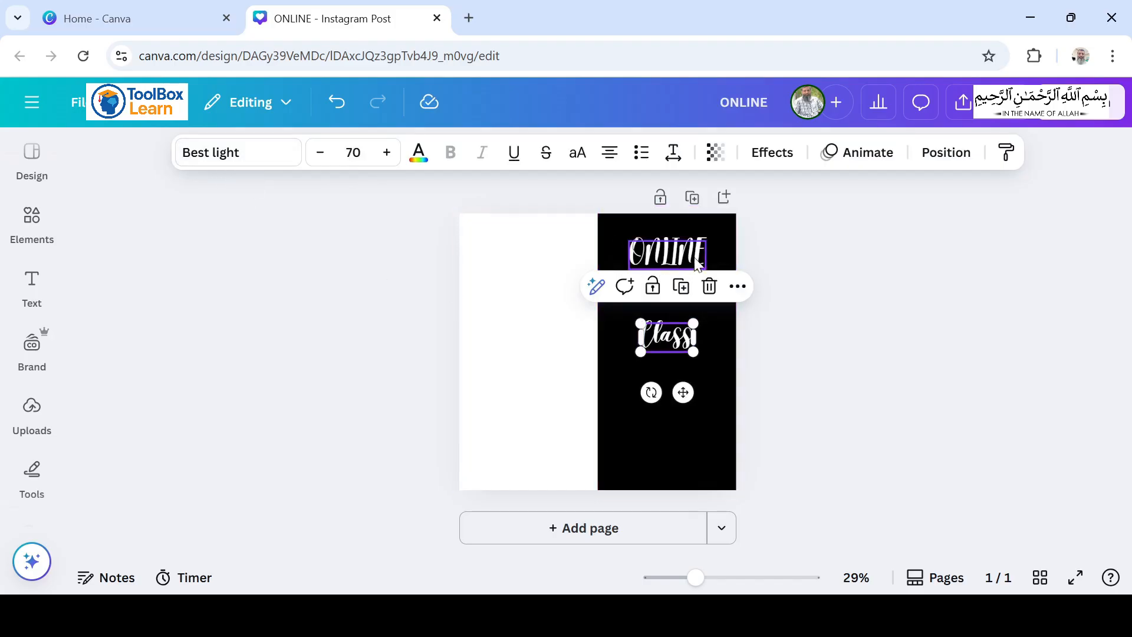
pyautogui.click(770, 336)
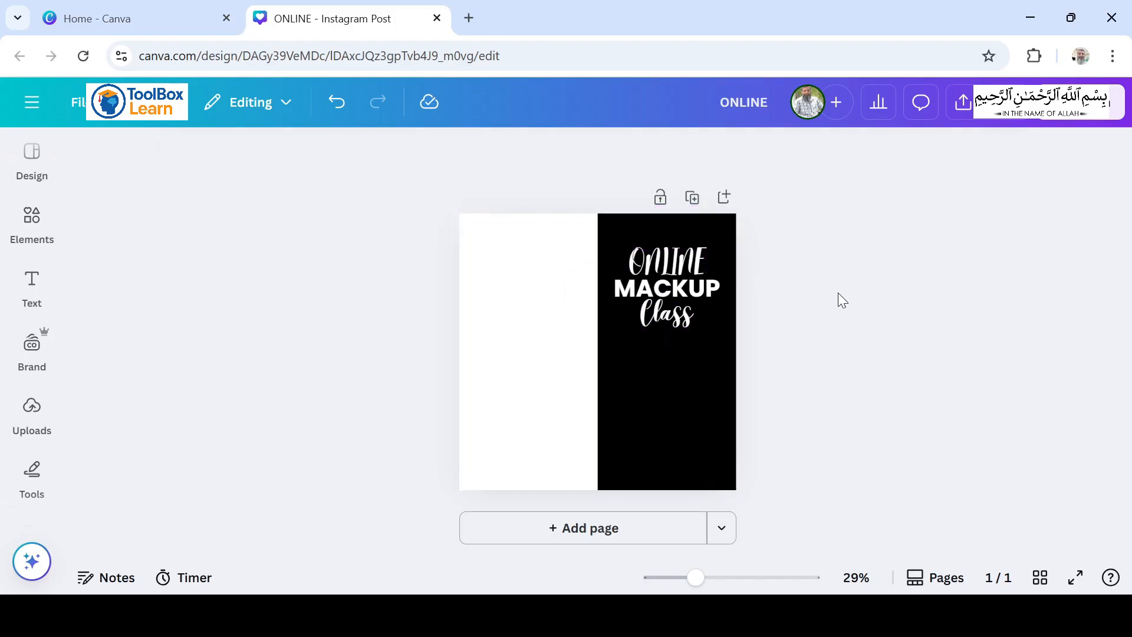
# Step: Duplicate MACKUP below the Class line, change the copy to "With" and set its font size to 35
pyautogui.click(667, 288)
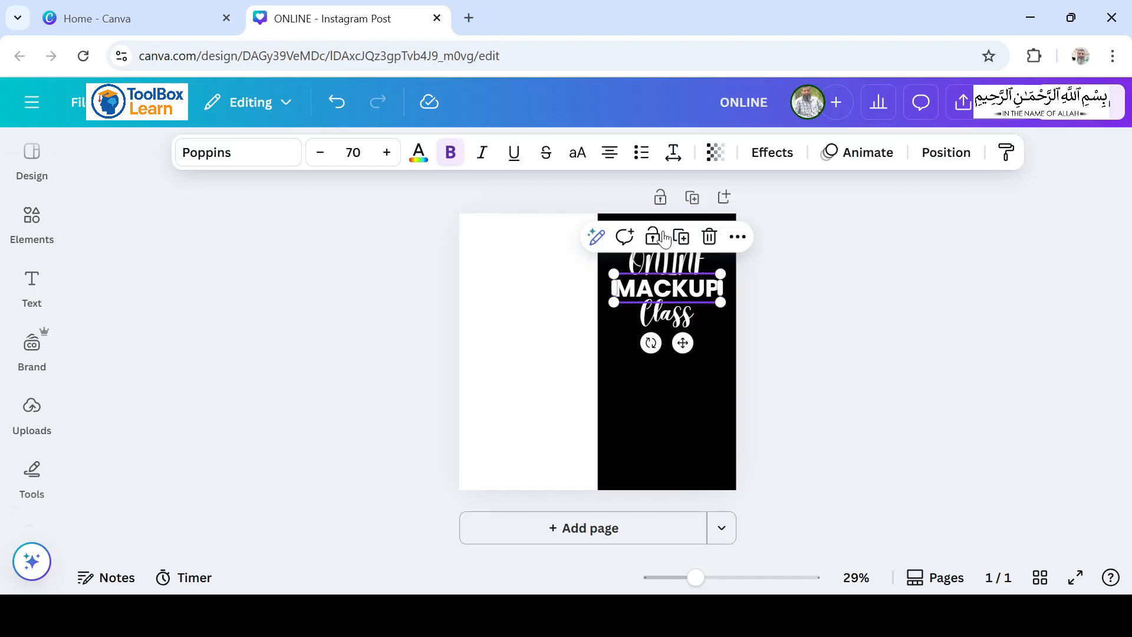
pyautogui.click(681, 239)
pyautogui.moveTo(683, 343); pyautogui.dragTo(690, 421)
pyautogui.doubleClick(677, 366)
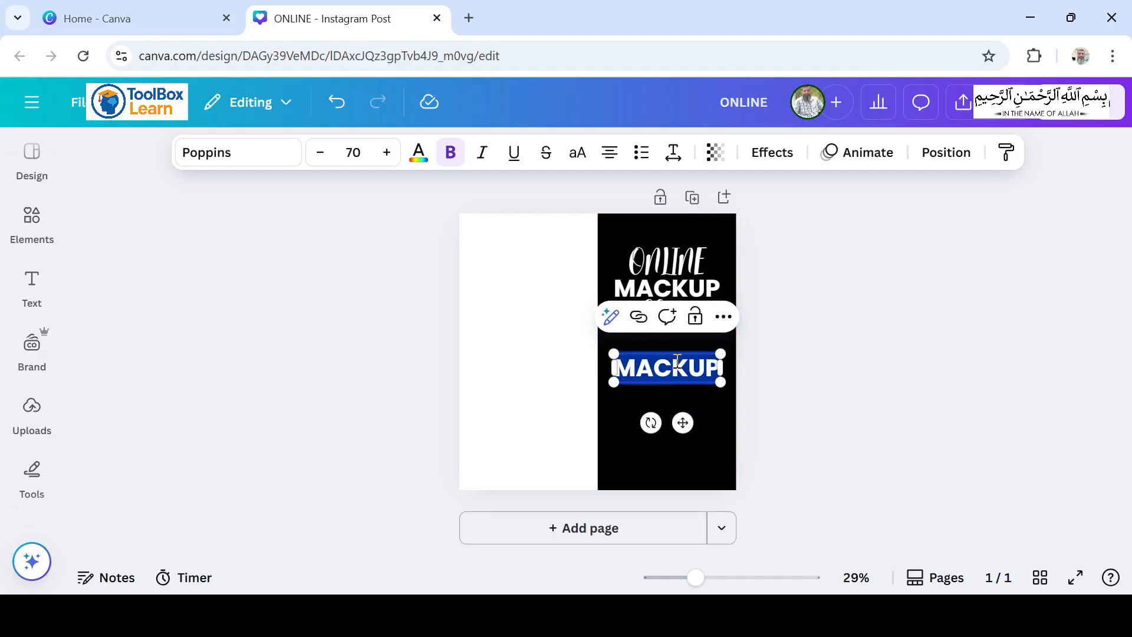
pyautogui.write('With')
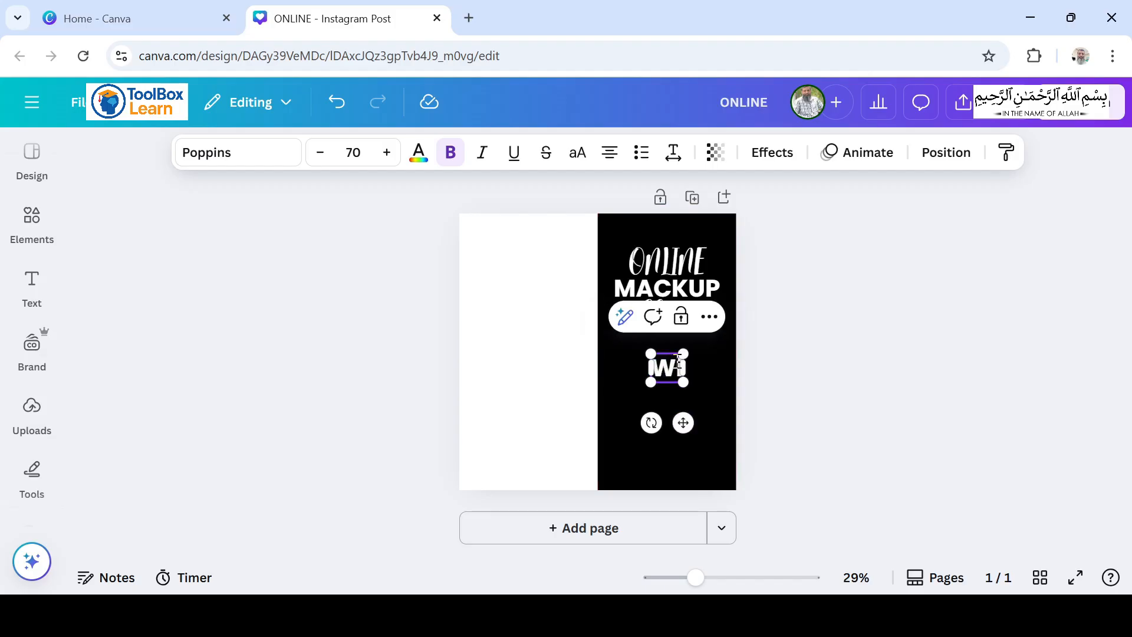
pyautogui.click(358, 152)
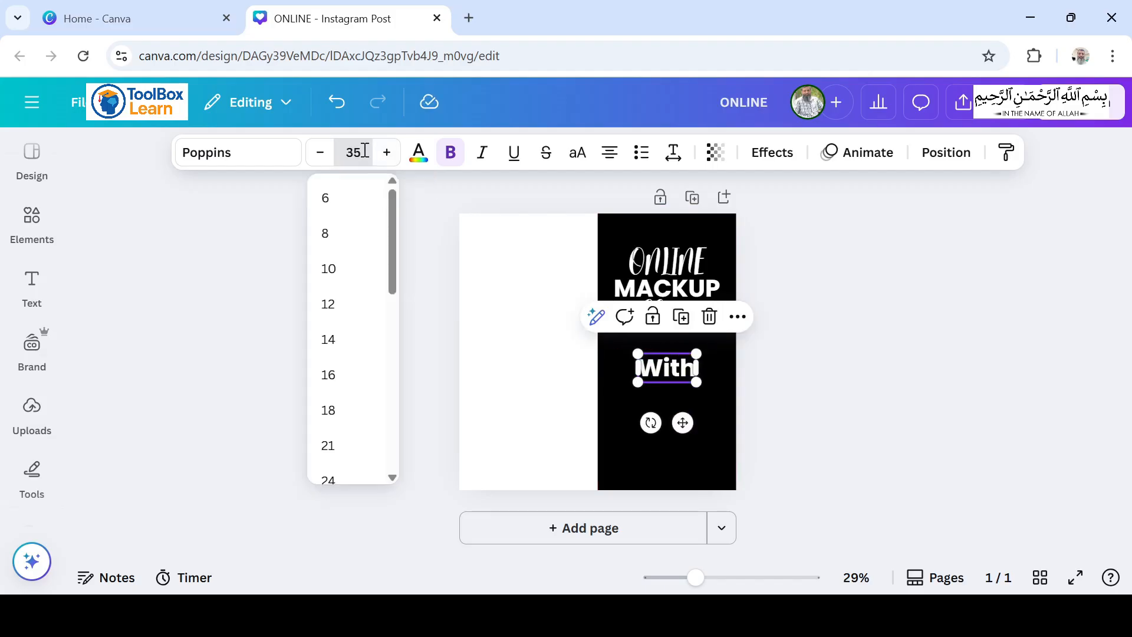
pyautogui.click(550, 357)
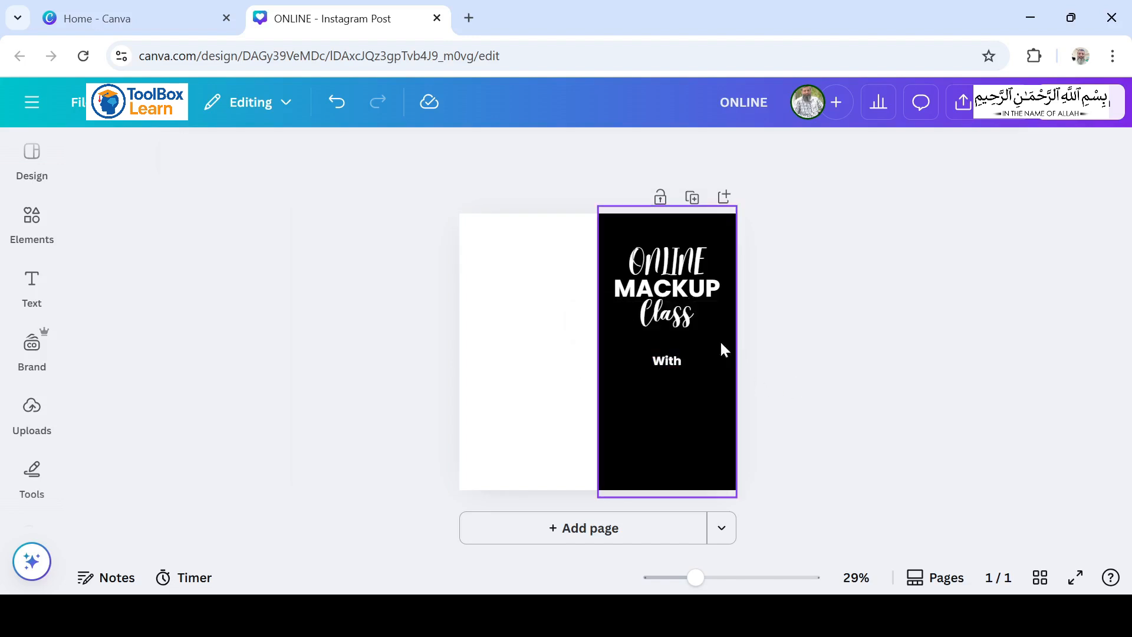
# Step: Duplicate the Class line below With, change the copy to the instructor's full name and move it up closer to With
pyautogui.click(681, 320)
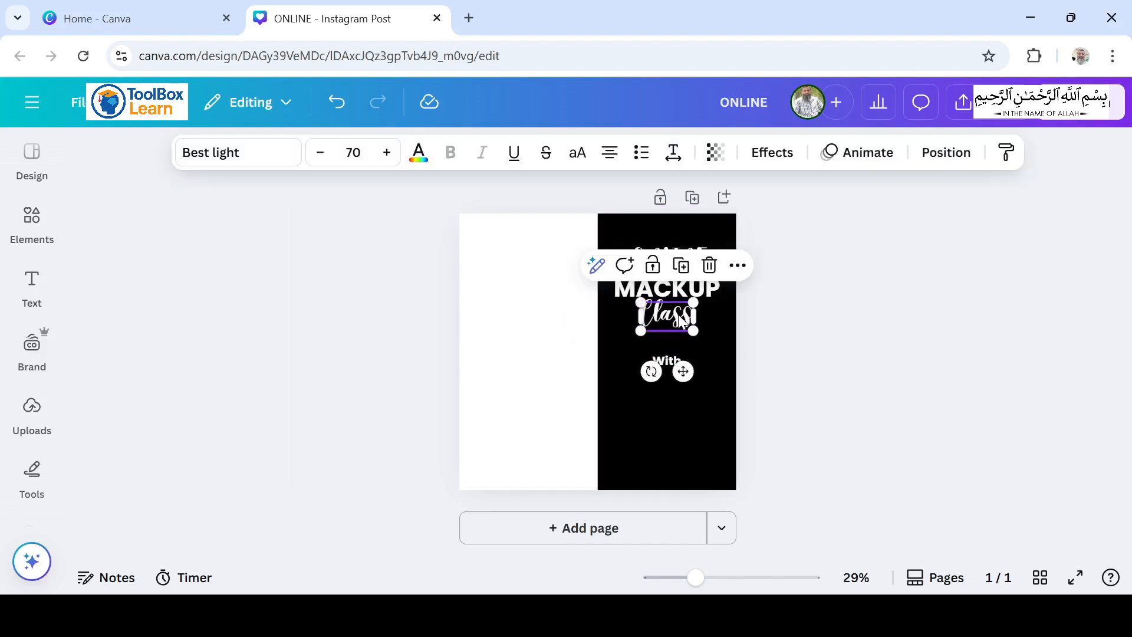
pyautogui.click(682, 266)
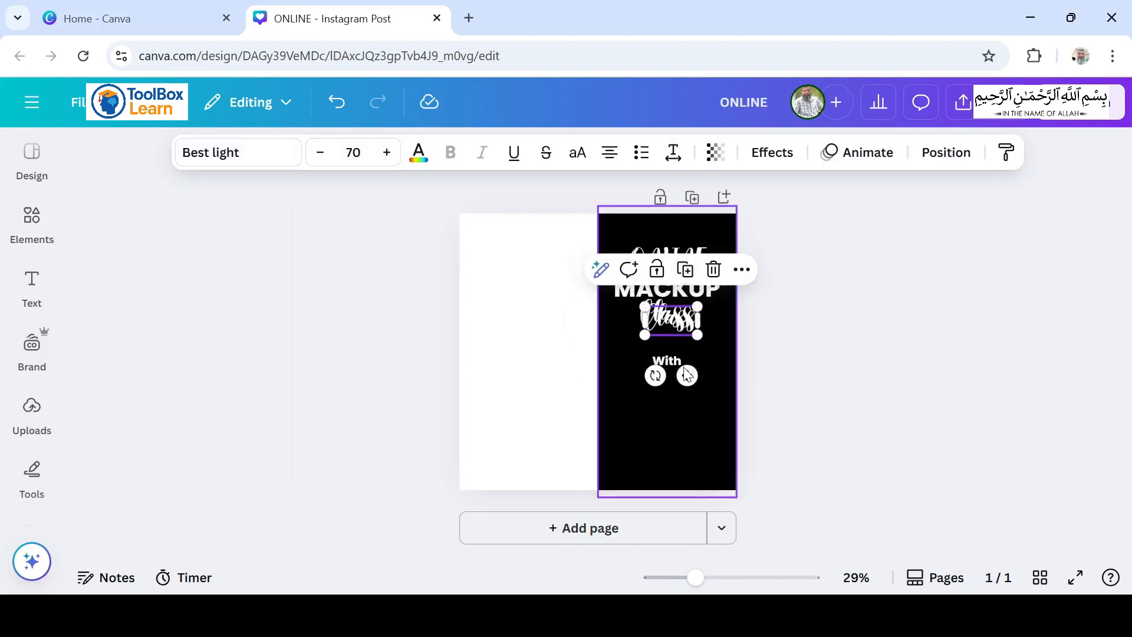
pyautogui.doubleClick(686, 390)
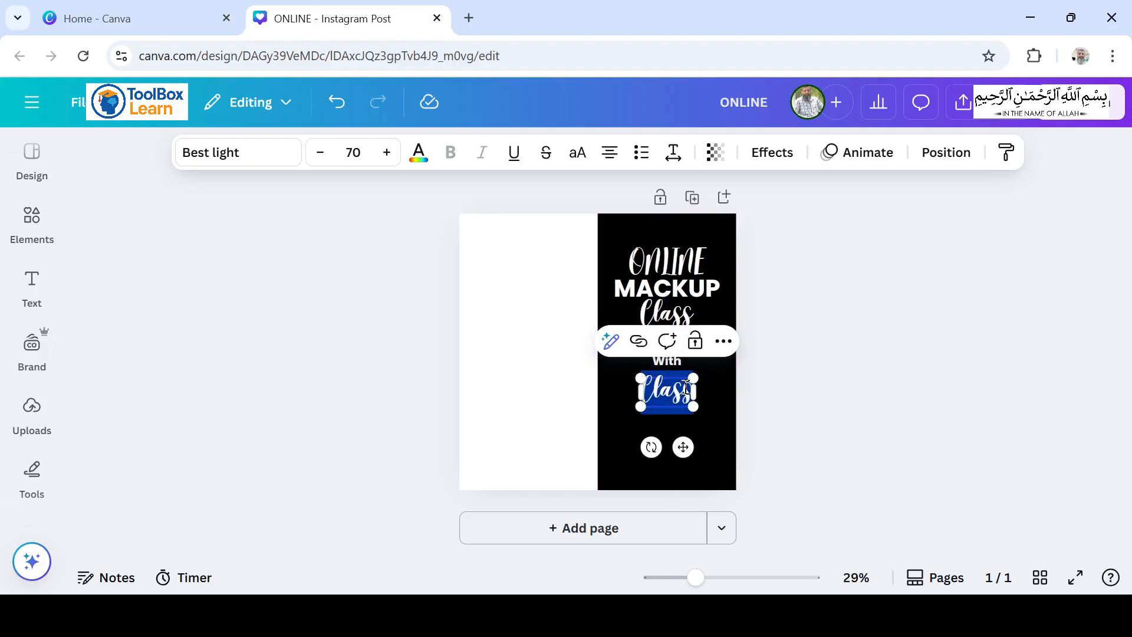
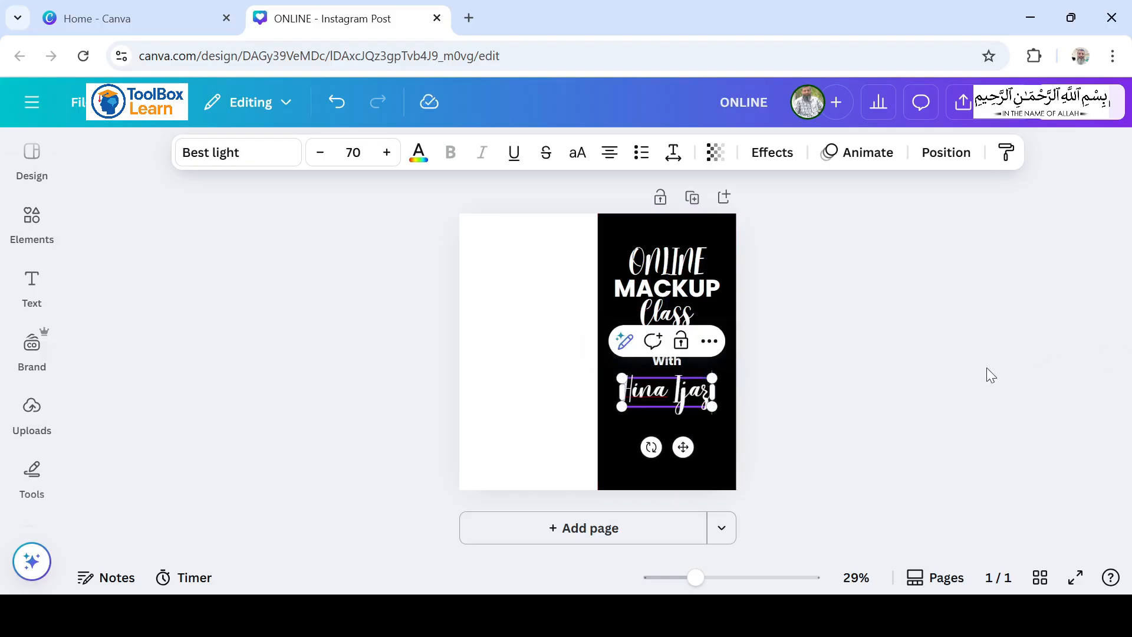
pyautogui.click(986, 366)
pyautogui.click(688, 398)
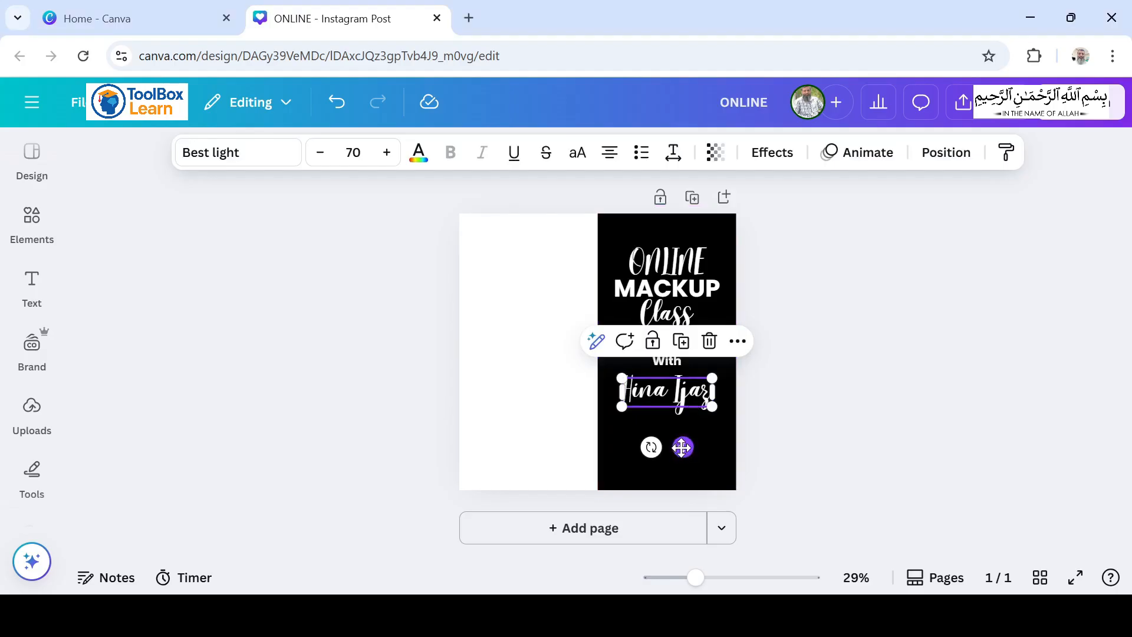
pyautogui.moveTo(676, 448); pyautogui.dragTo(685, 444)
pyautogui.moveTo(685, 443); pyautogui.dragTo(685, 442)
# Step: Duplicate MACKUP below the instructor's name and change the copy's text to "What You Will Learn"
pyautogui.click(678, 299)
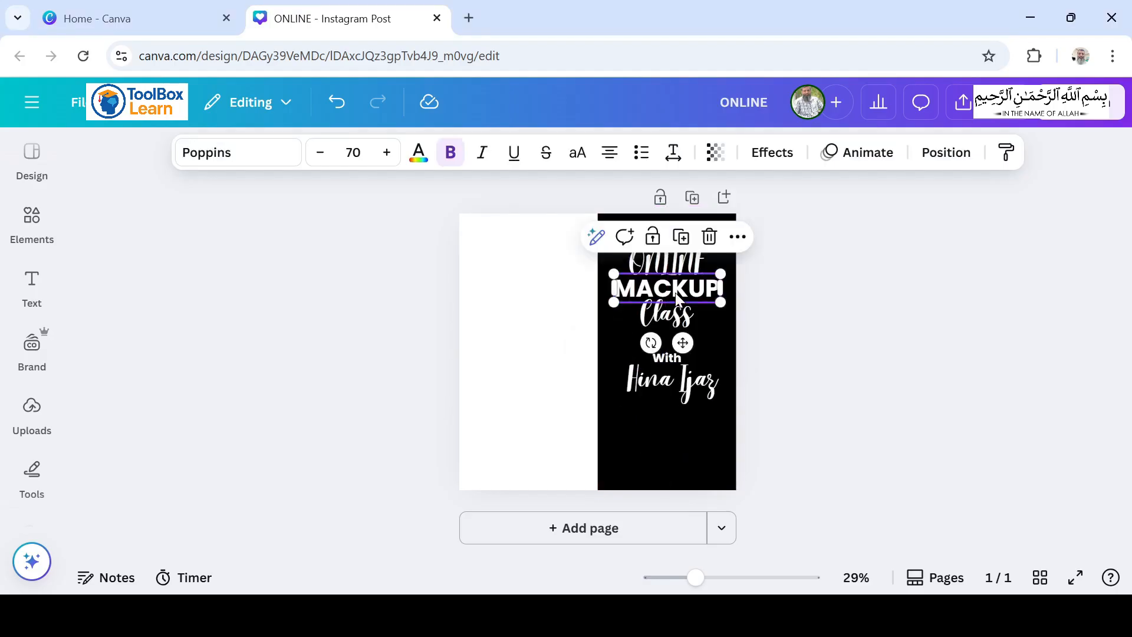
pyautogui.click(685, 241)
pyautogui.moveTo(686, 347); pyautogui.dragTo(681, 499)
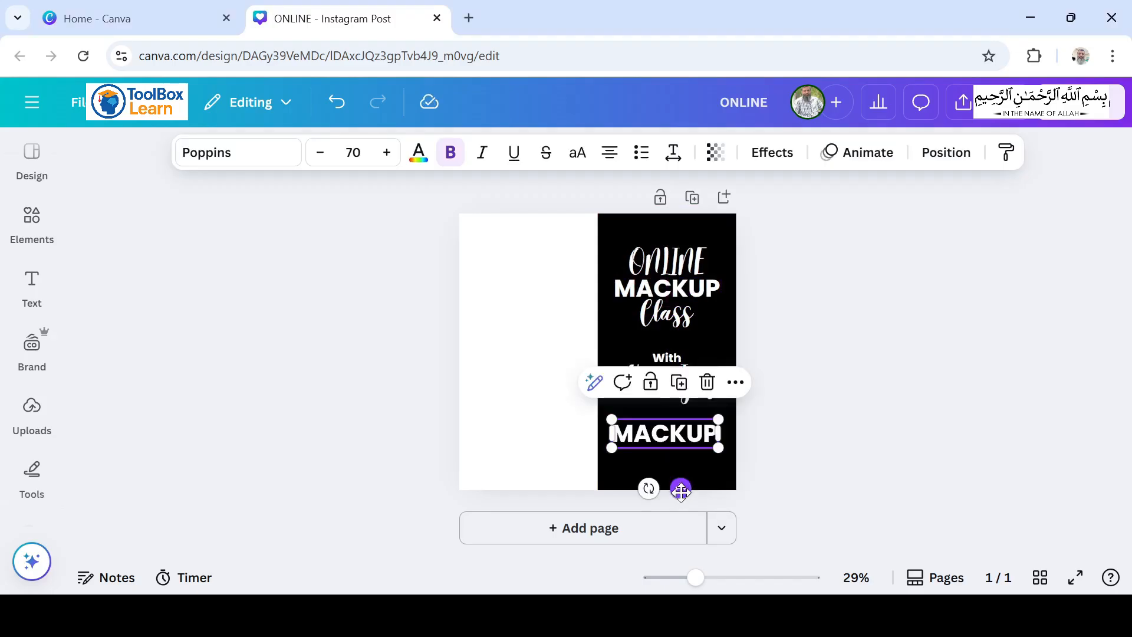
pyautogui.doubleClick(663, 430)
pyautogui.write('What')
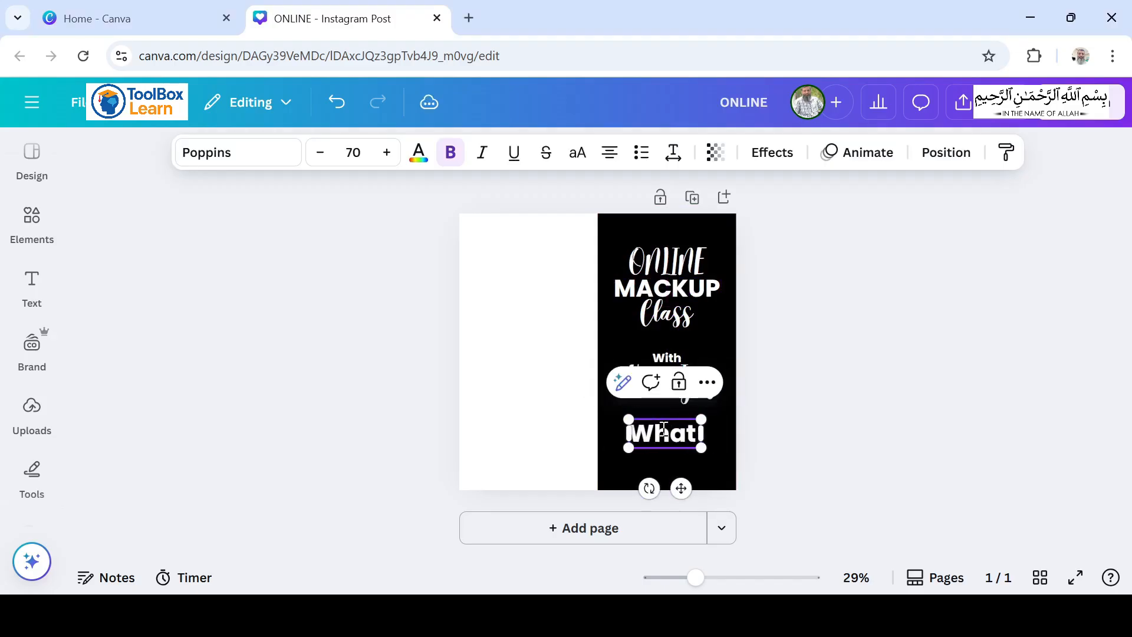
pyautogui.write(' You Wi')
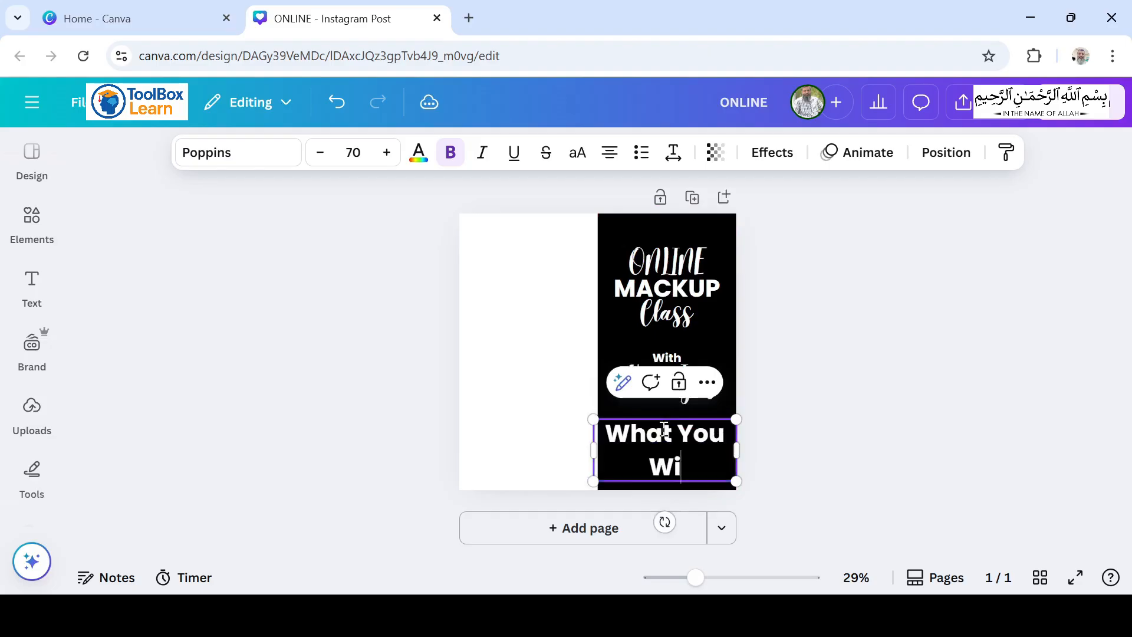
pyautogui.write('ll Le')
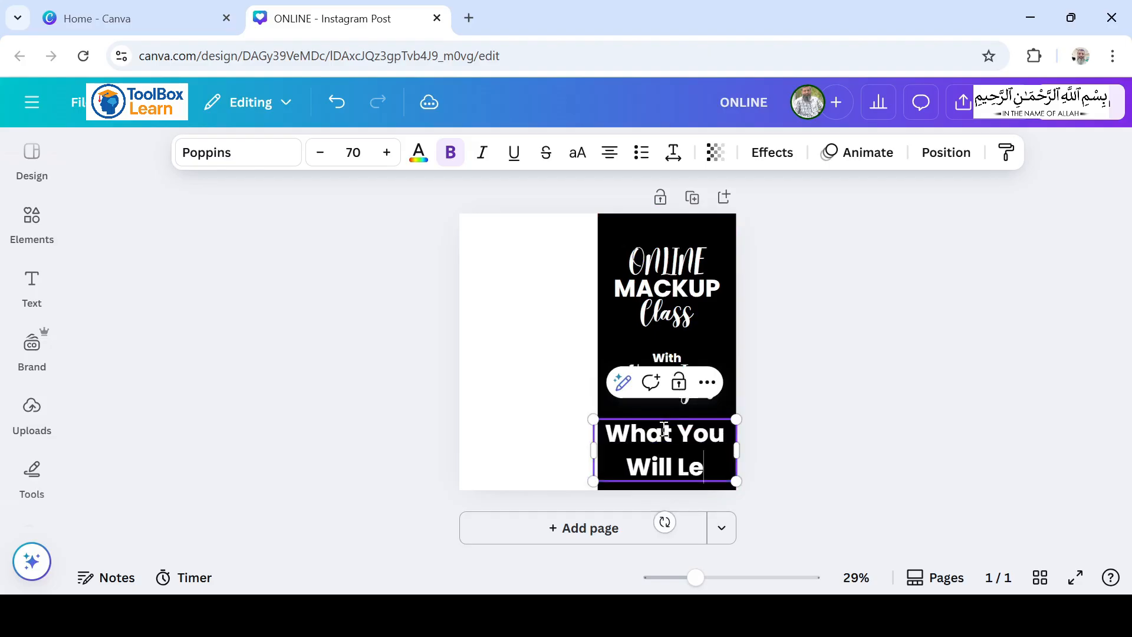
pyautogui.write('arn')
pyautogui.press('Escape')
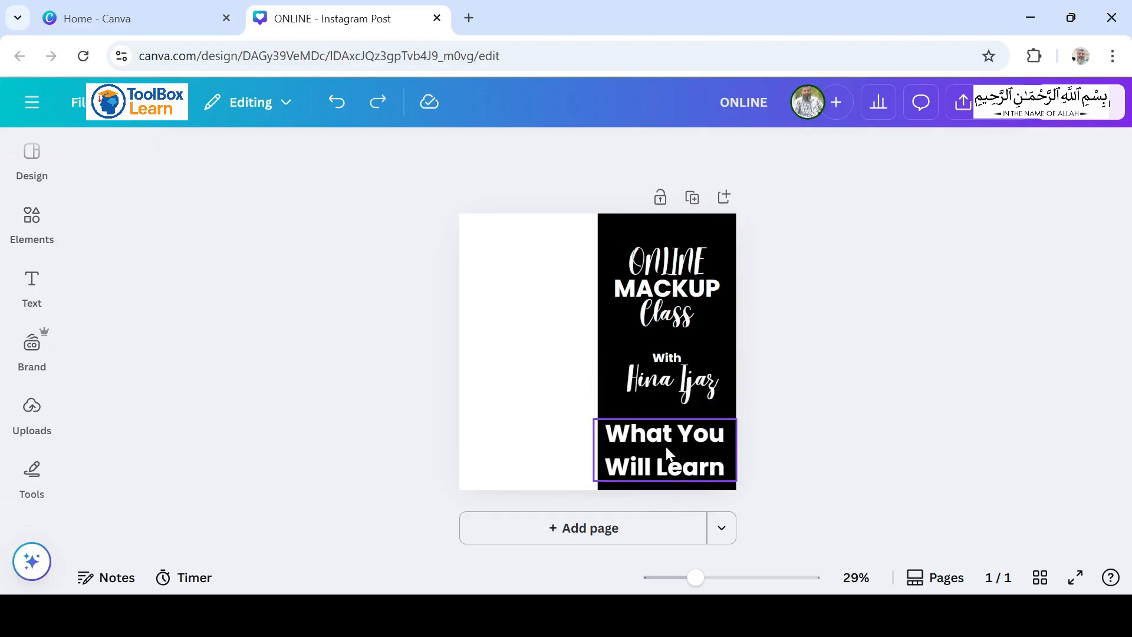
# Step: Set the font size of the "What You Will Learn" text to 30
pyautogui.click(666, 435)
pyautogui.click(666, 434)
pyautogui.hotkey('ctrl', 'a')
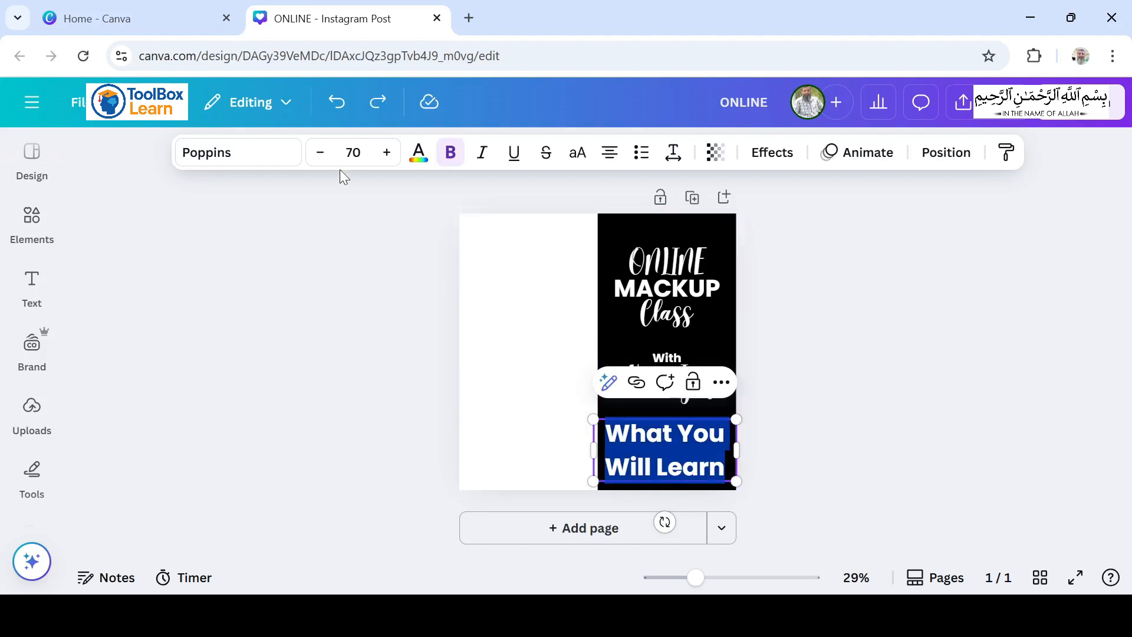
pyautogui.click(352, 152)
pyautogui.write('3')
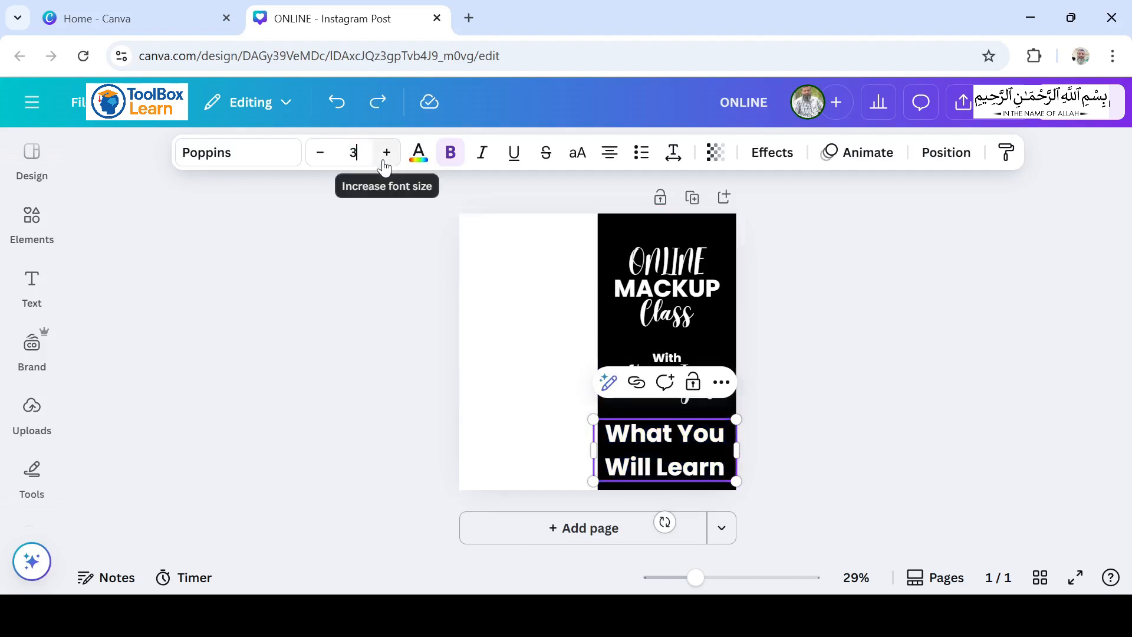
pyautogui.write('0')
pyautogui.click(825, 396)
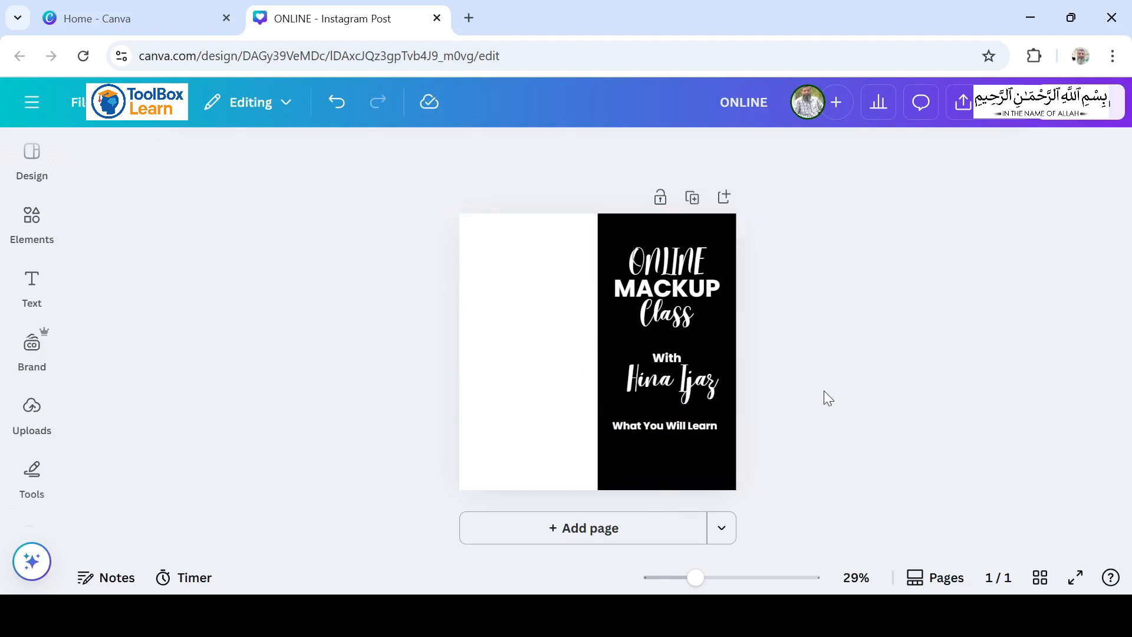
# Step: Duplicate With below the "What You Will Learn" heading as an "Eyelash" bullet and set its font size to 25
pyautogui.click(667, 356)
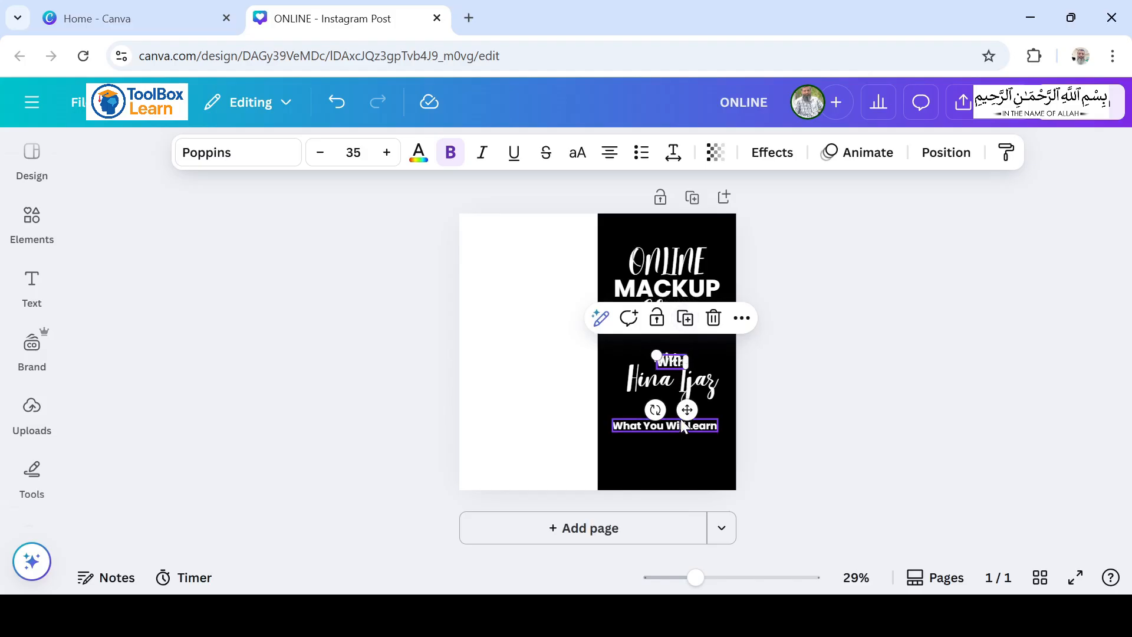
pyautogui.moveTo(686, 410); pyautogui.dragTo(636, 495)
pyautogui.doubleClick(616, 447)
pyautogui.write('Eyelash')
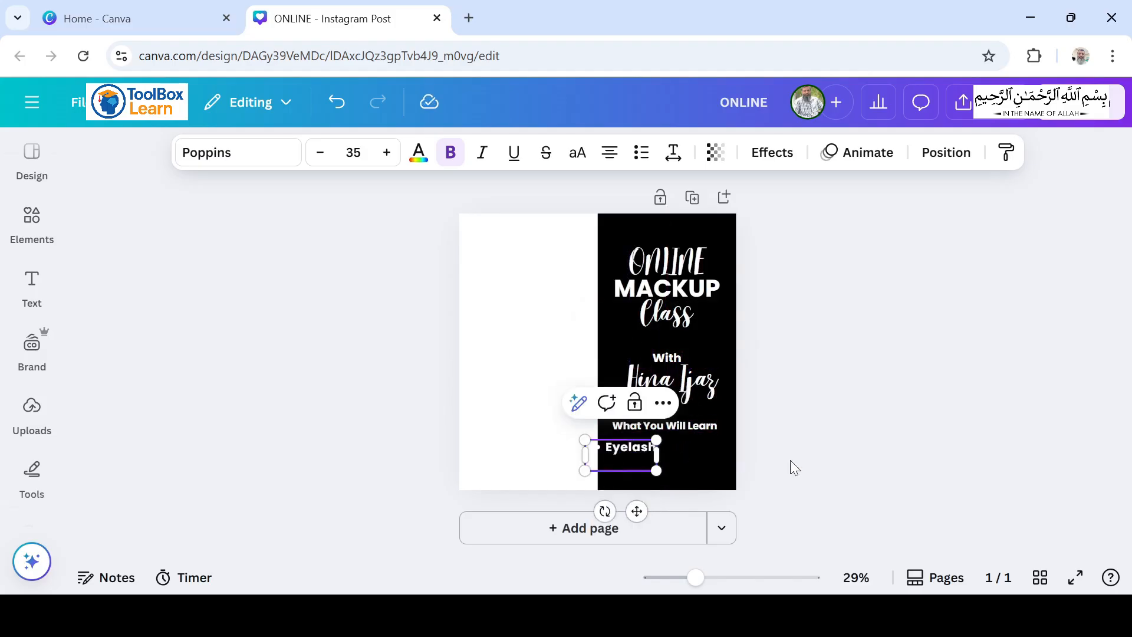
pyautogui.click(808, 452)
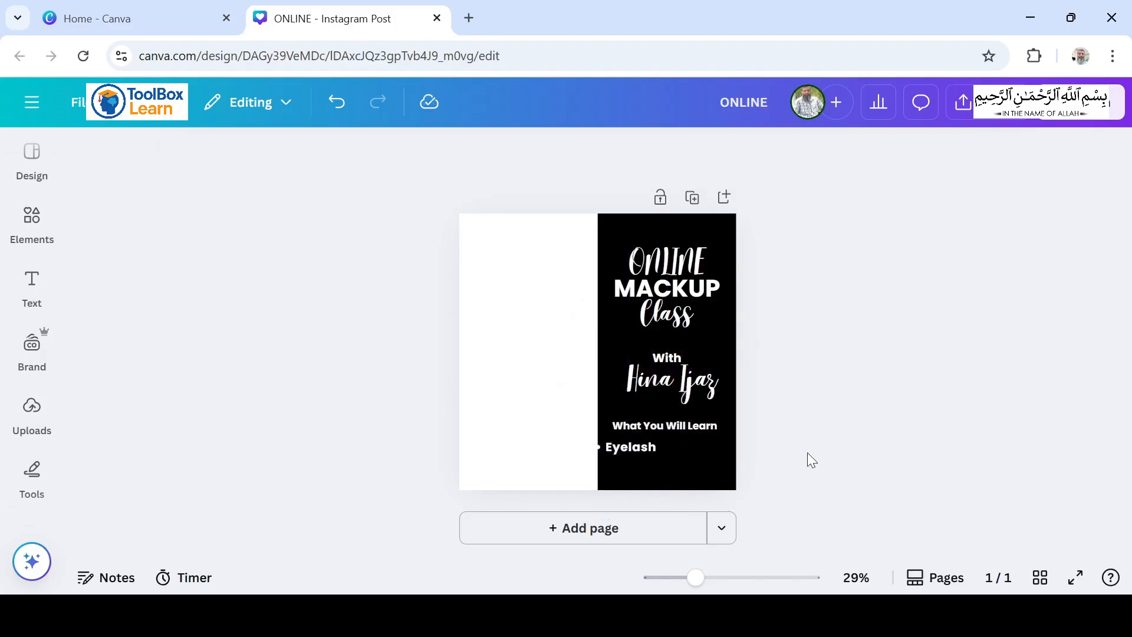
pyautogui.click(636, 447)
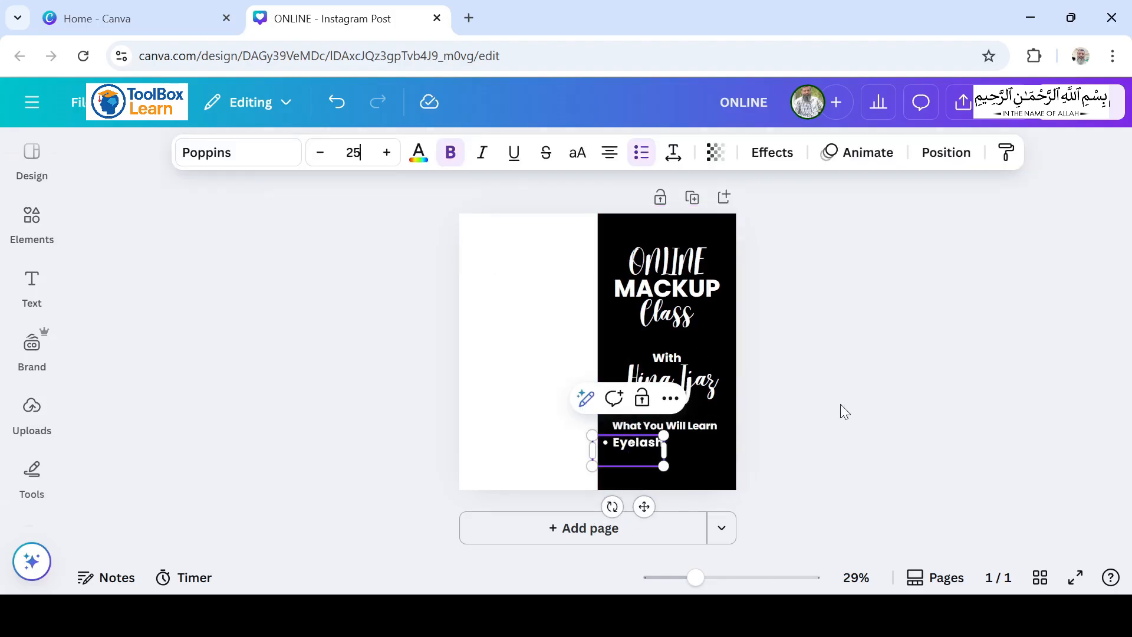
pyautogui.click(841, 405)
# Step: Duplicate the Eyelash bullet, place the copy beside it on the same line and change its text to "Skincare"
pyautogui.click(627, 443)
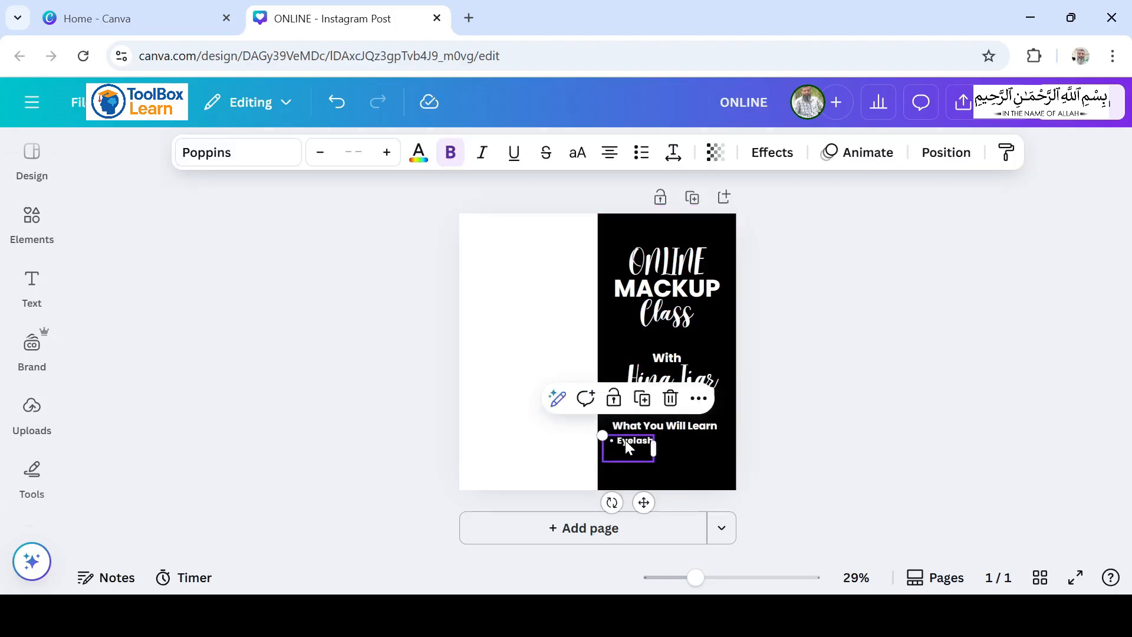
pyautogui.click(645, 402)
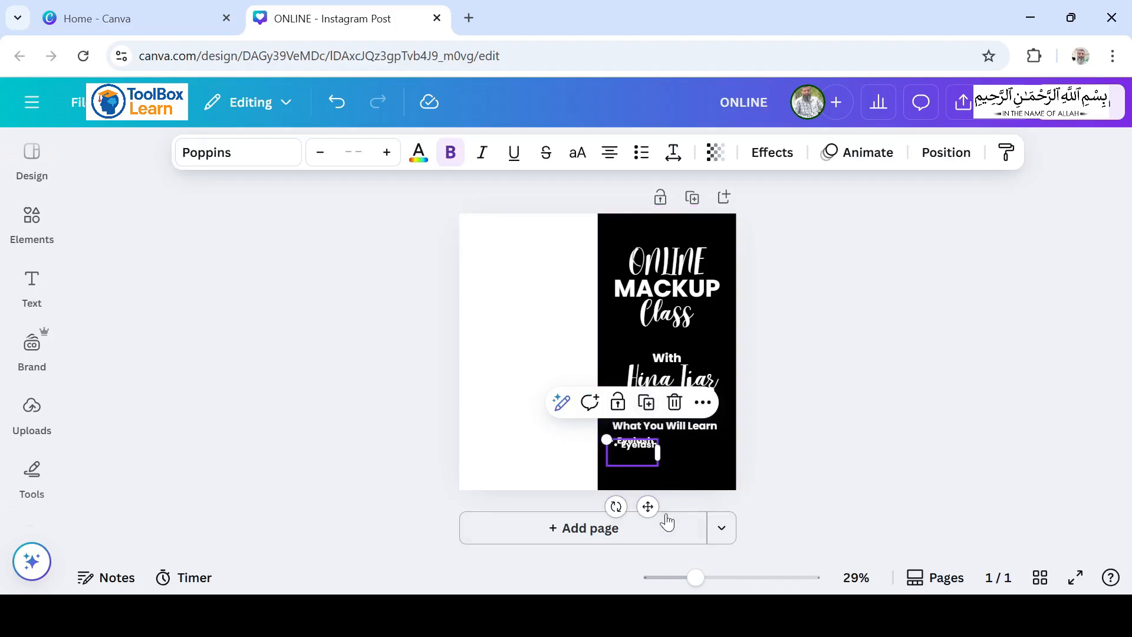
pyautogui.moveTo(647, 506); pyautogui.dragTo(686, 507)
pyautogui.moveTo(686, 507); pyautogui.dragTo(708, 507)
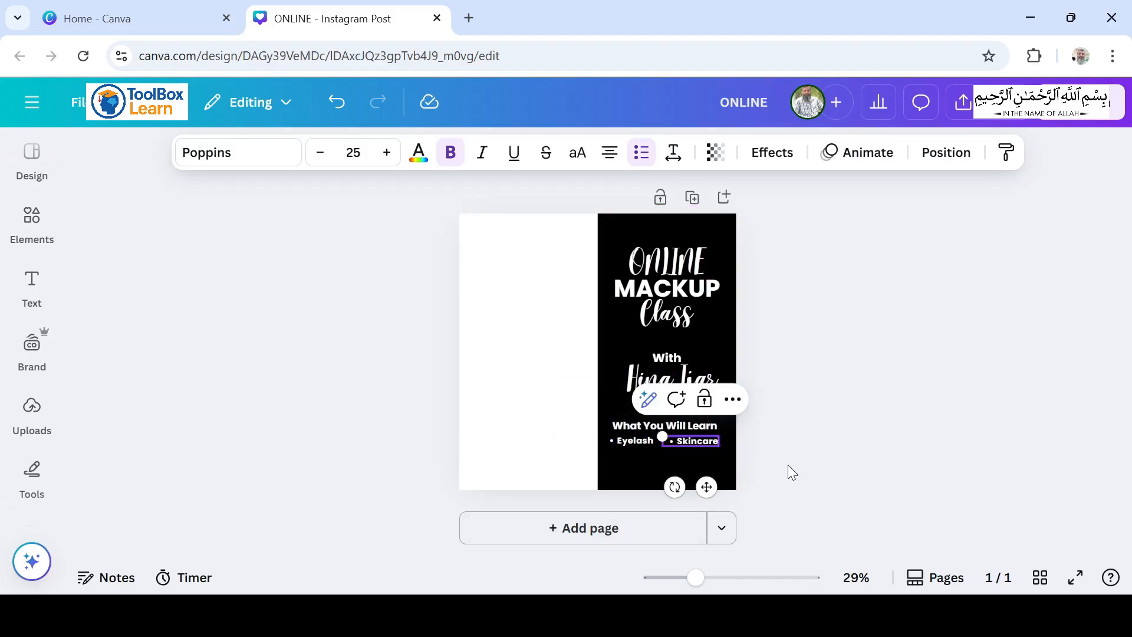
# Step: Add a second row of bullets from copies, with "Eyebrow" under Eyelash and "Wedding" under Skincare
pyautogui.click(622, 440)
pyautogui.click(646, 403)
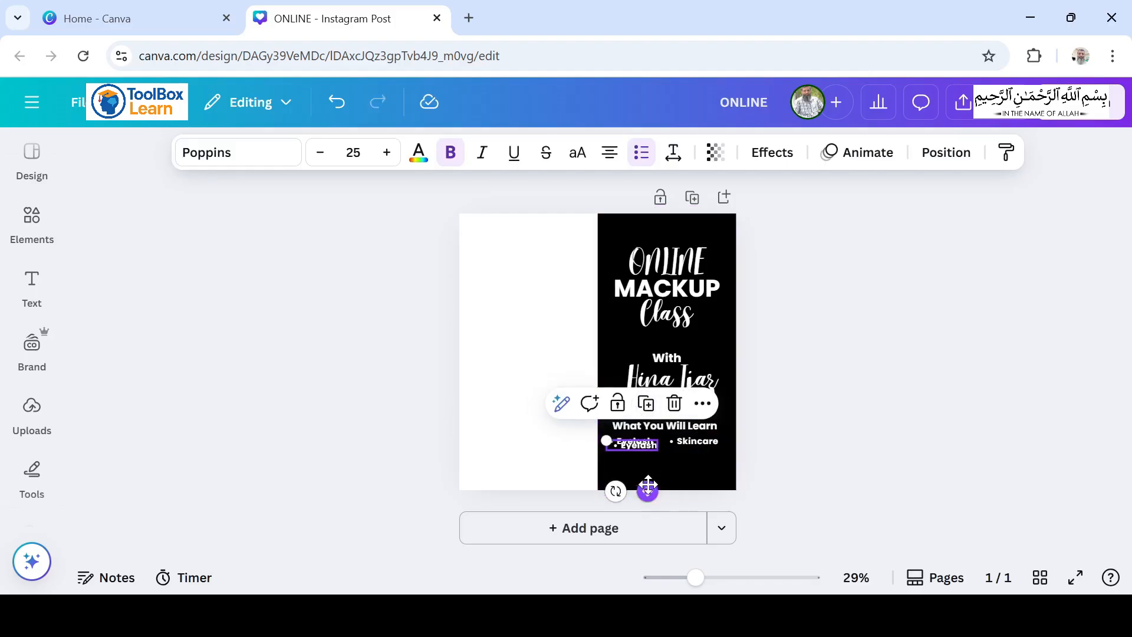
pyautogui.moveTo(648, 485); pyautogui.dragTo(645, 505)
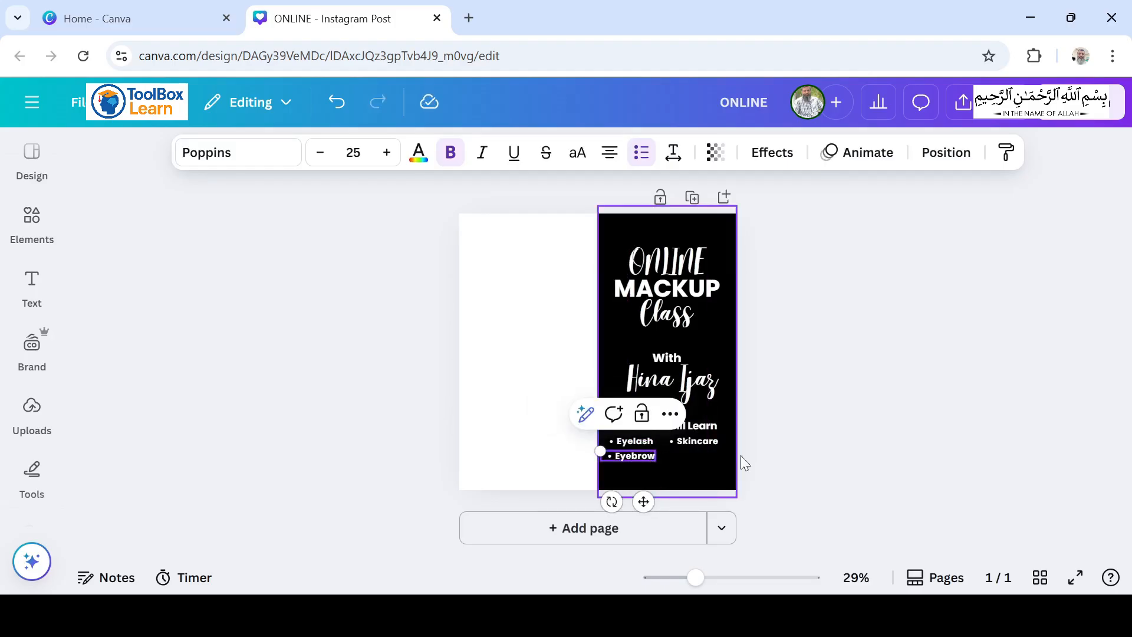
pyautogui.click(787, 445)
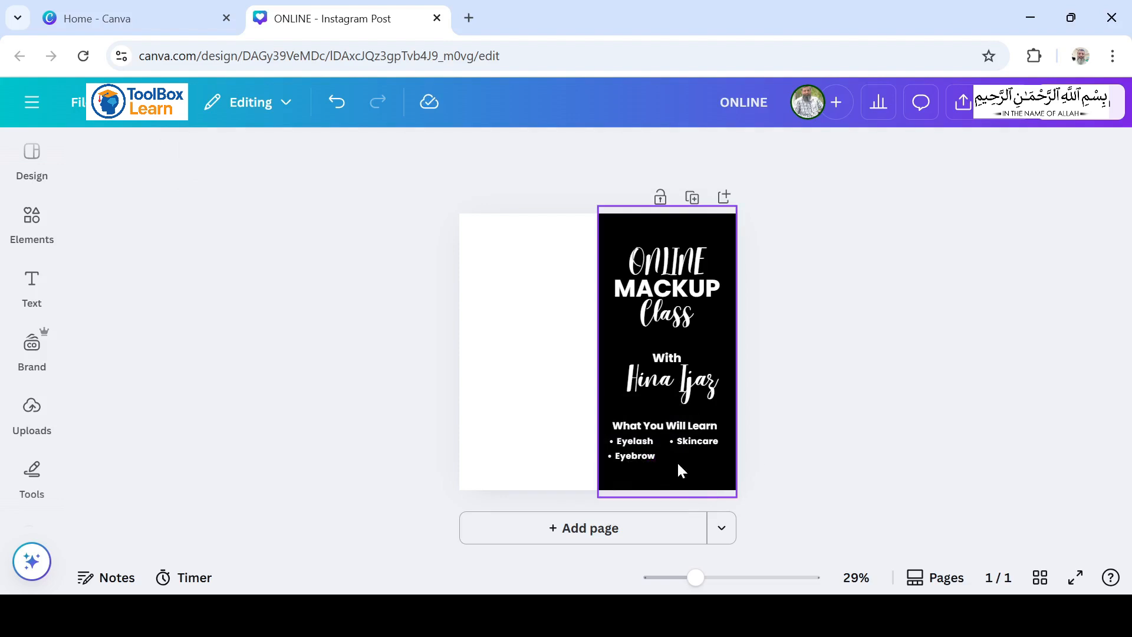
pyautogui.click(645, 454)
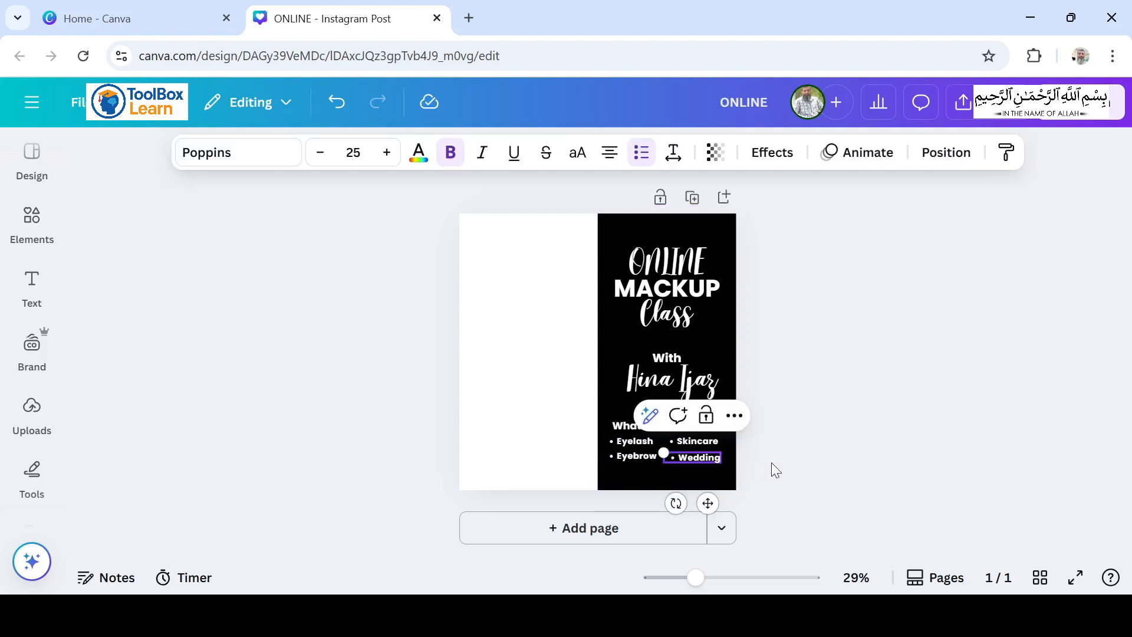
pyautogui.click(772, 462)
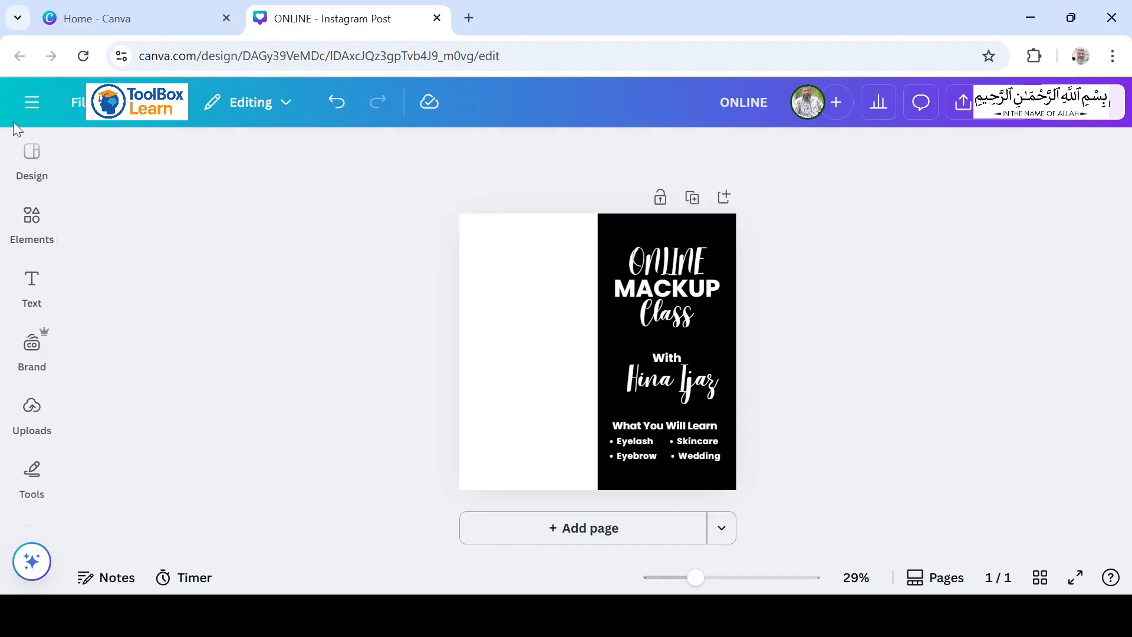
# Step: Add the recently used rounded bar in white, at reduced size, centred beneath the bullet list
pyautogui.click(32, 223)
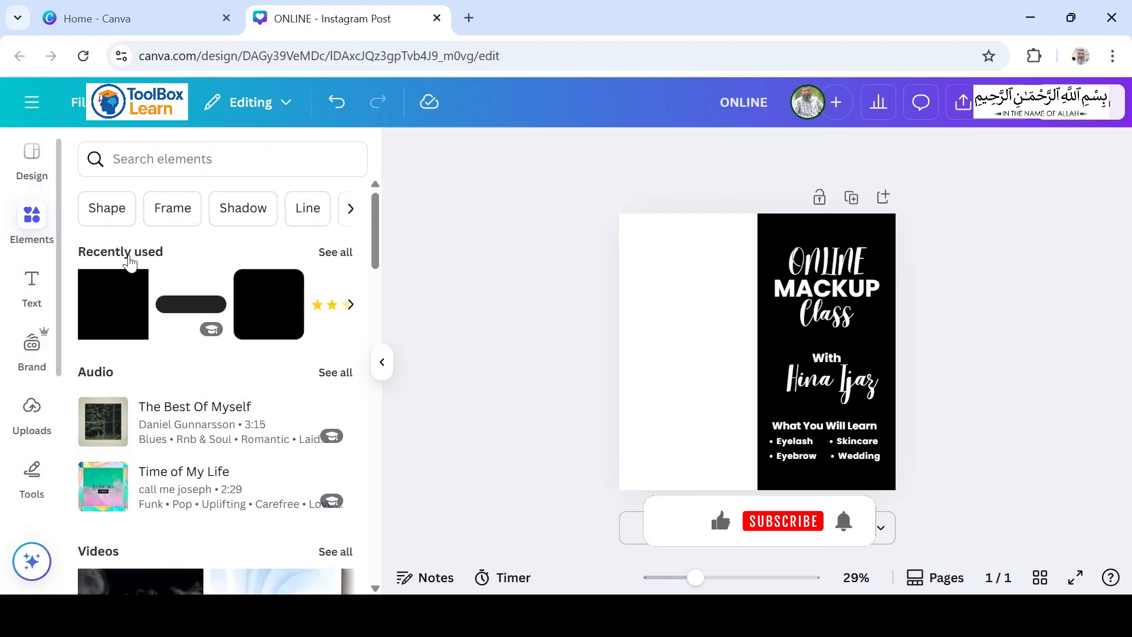
pyautogui.click(197, 312)
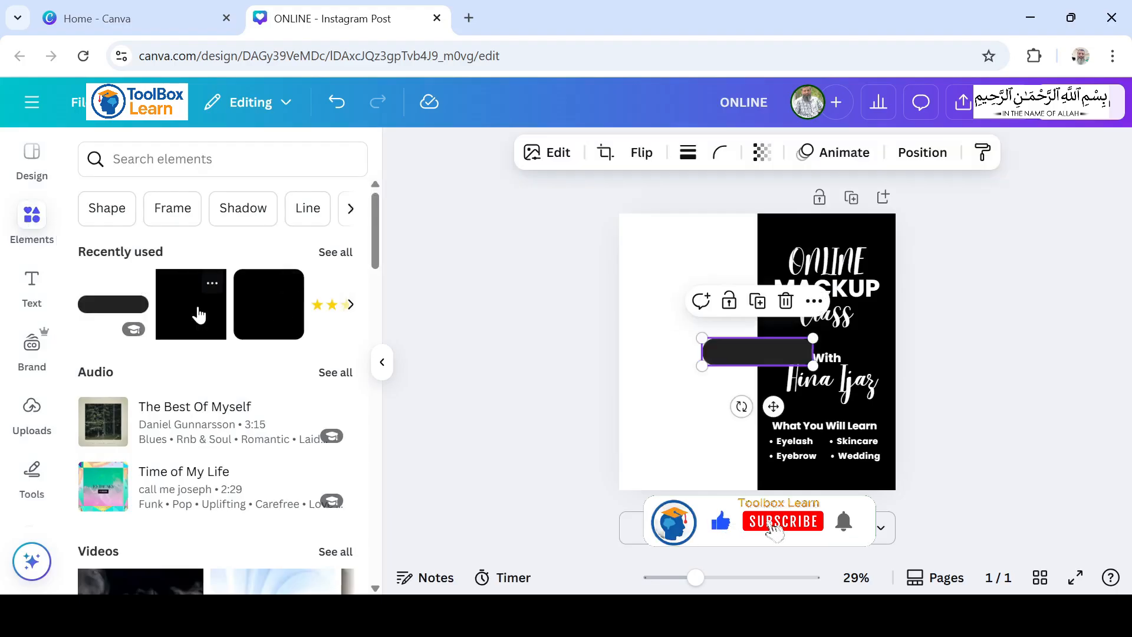
pyautogui.click(769, 359)
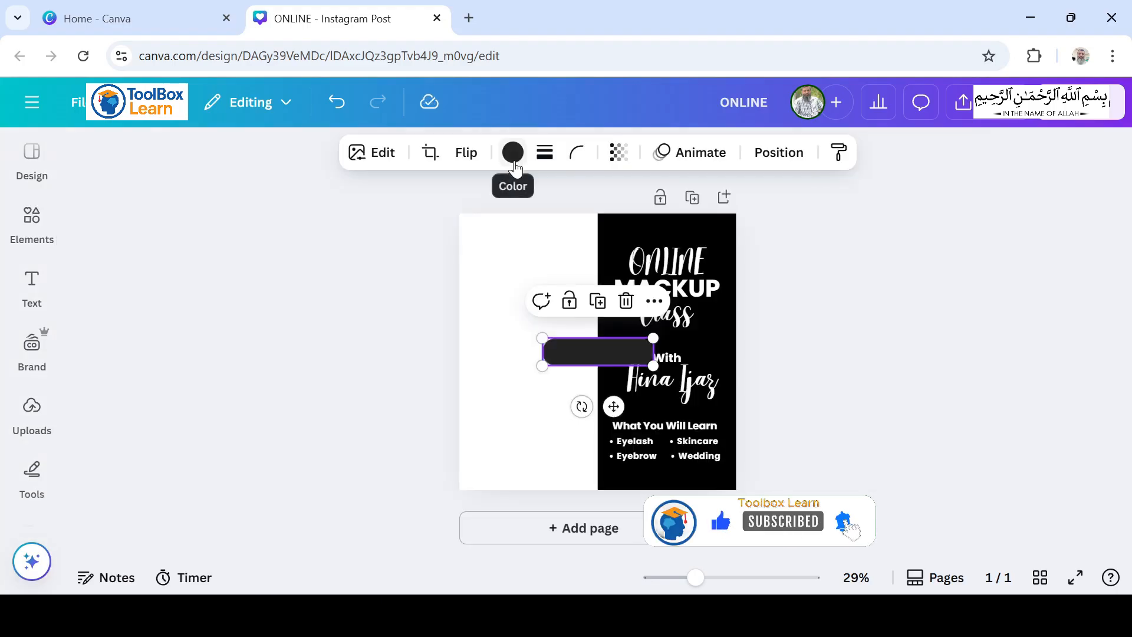
pyautogui.click(515, 168)
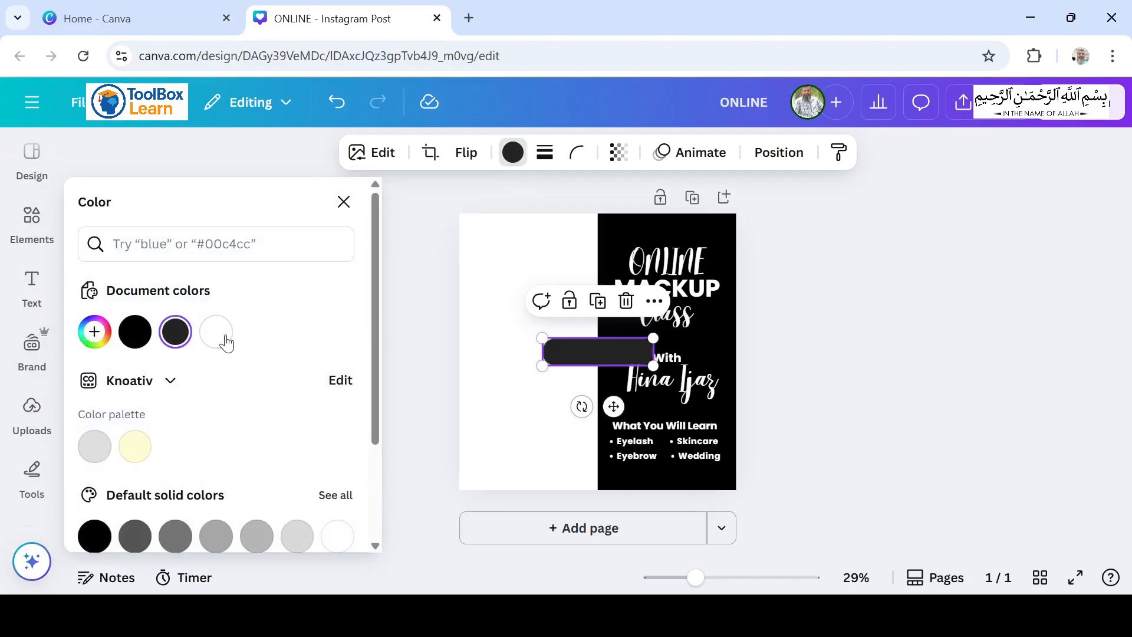
pyautogui.click(225, 340)
pyautogui.moveTo(601, 361); pyautogui.dragTo(671, 493)
pyautogui.click(832, 468)
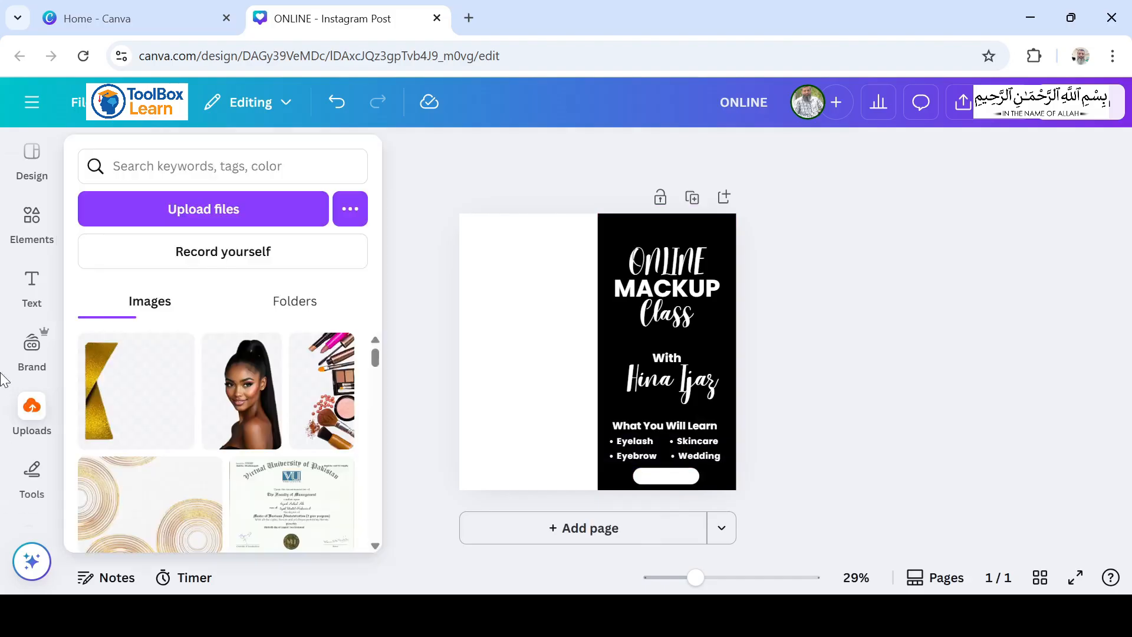
# Step: Duplicate the "What You Will Learn" heading onto the white bar as a black "REGISTER NOW" label
pyautogui.click(666, 426)
pyautogui.click(682, 387)
pyautogui.moveTo(685, 476); pyautogui.dragTo(687, 518)
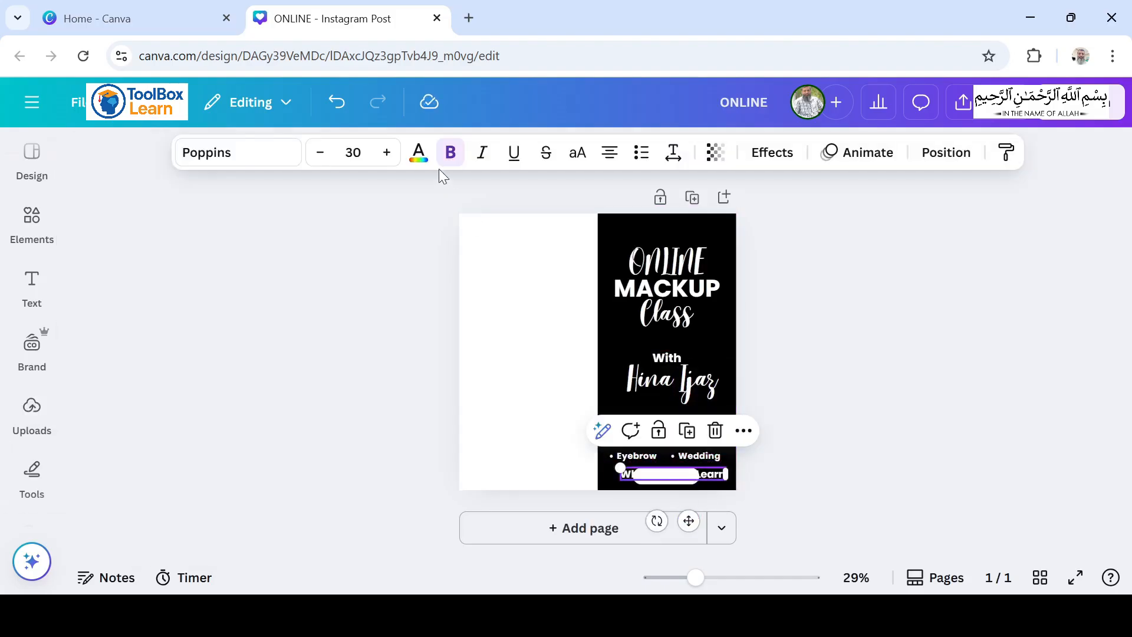
pyautogui.click(418, 152)
pyautogui.click(135, 331)
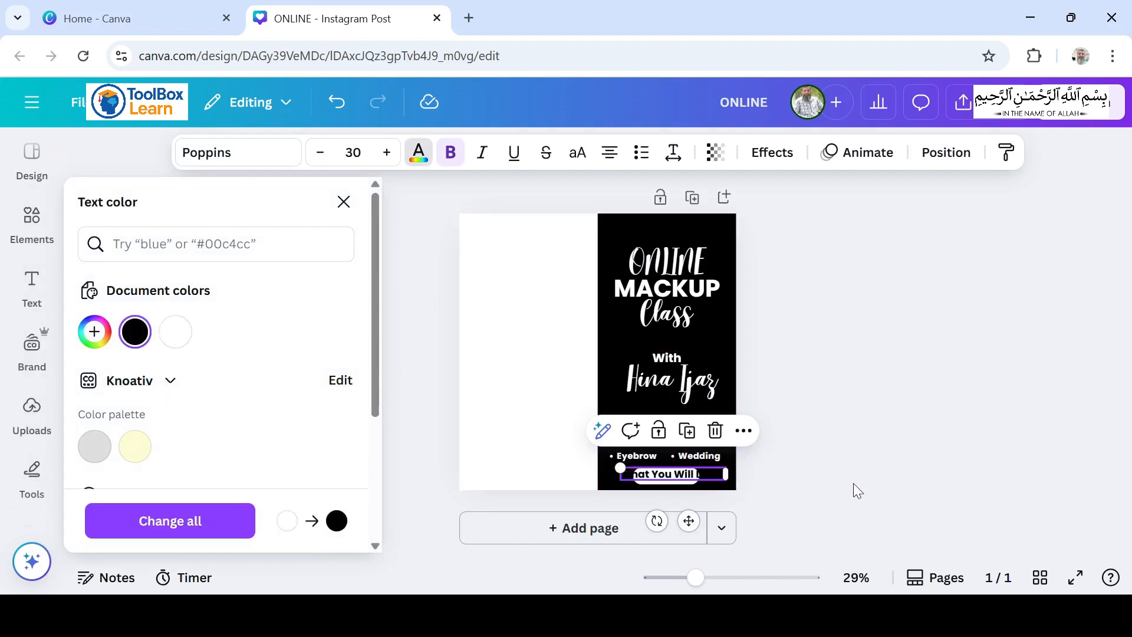
pyautogui.doubleClick(667, 475)
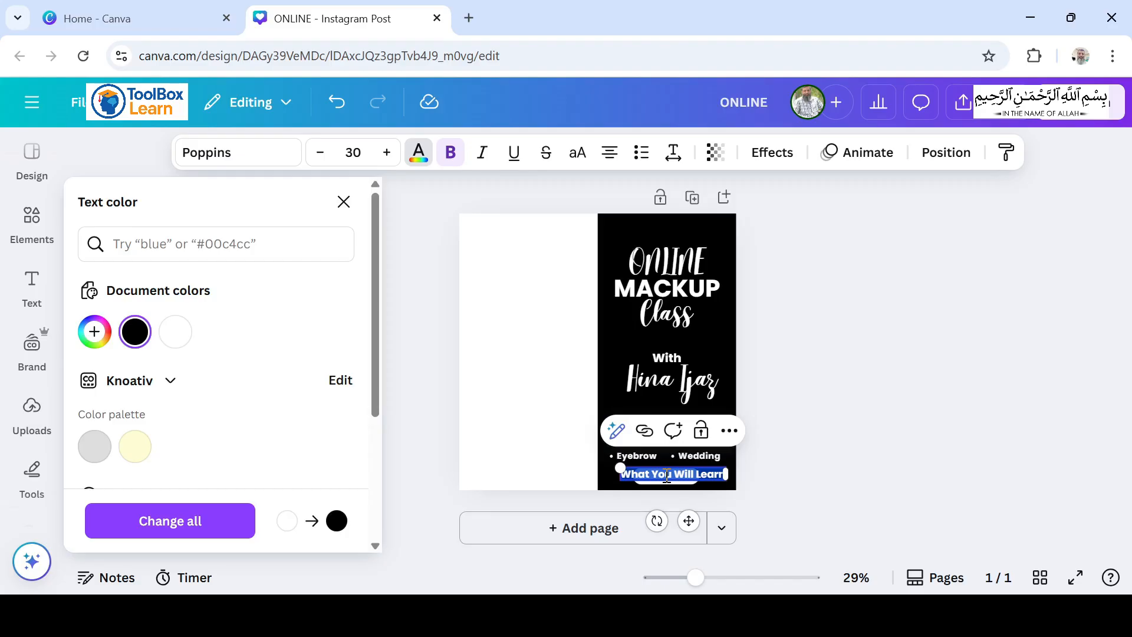
pyautogui.write('REGISTER NO')
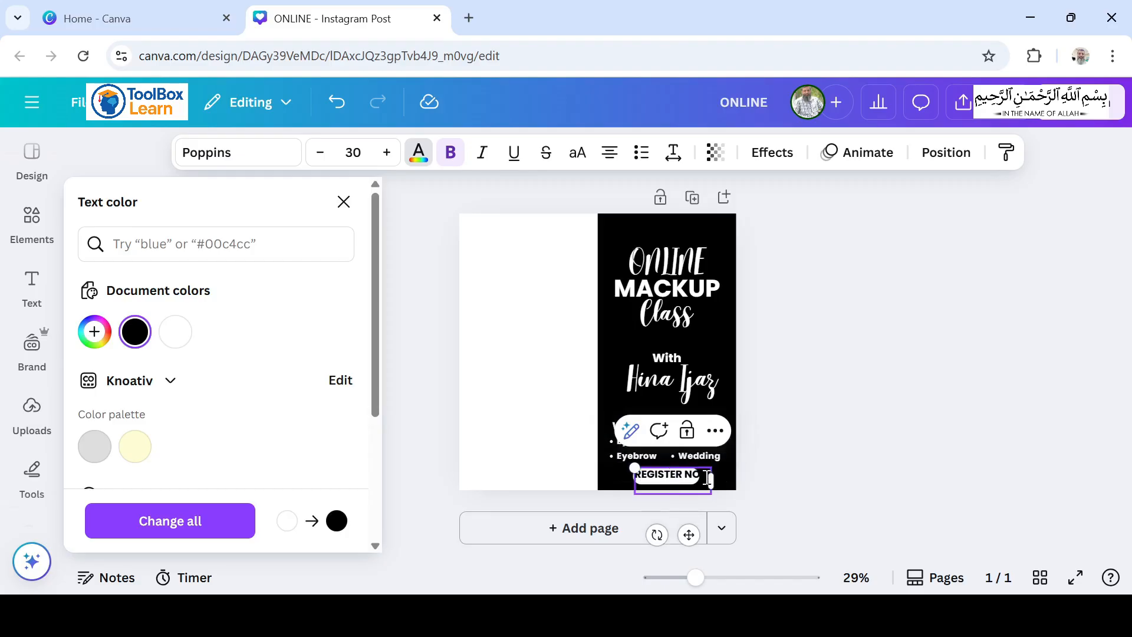
# Step: Paste the gold concentric-circle pattern image onto the page and remove its background
pyautogui.click(825, 391)
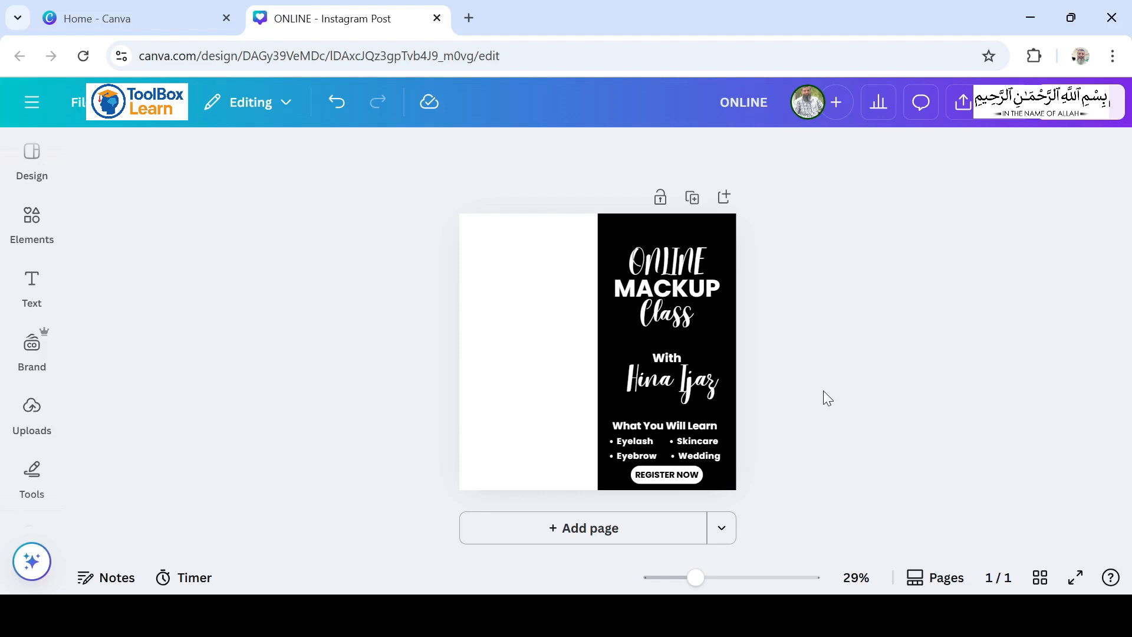
pyautogui.hotkey('ctrl', 'v')
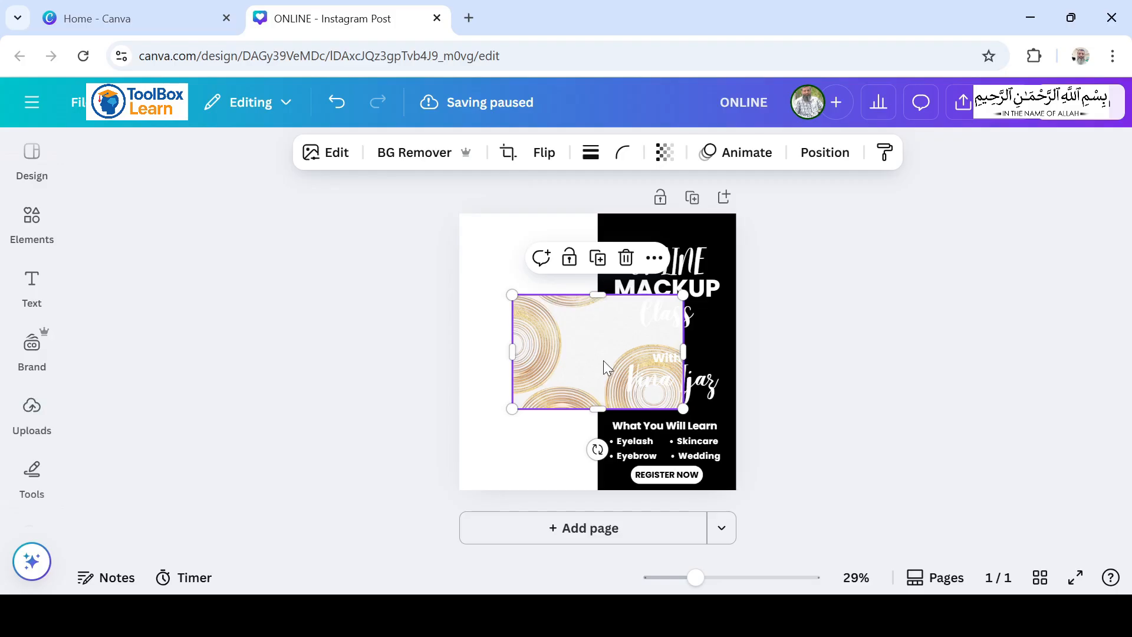
pyautogui.click(413, 151)
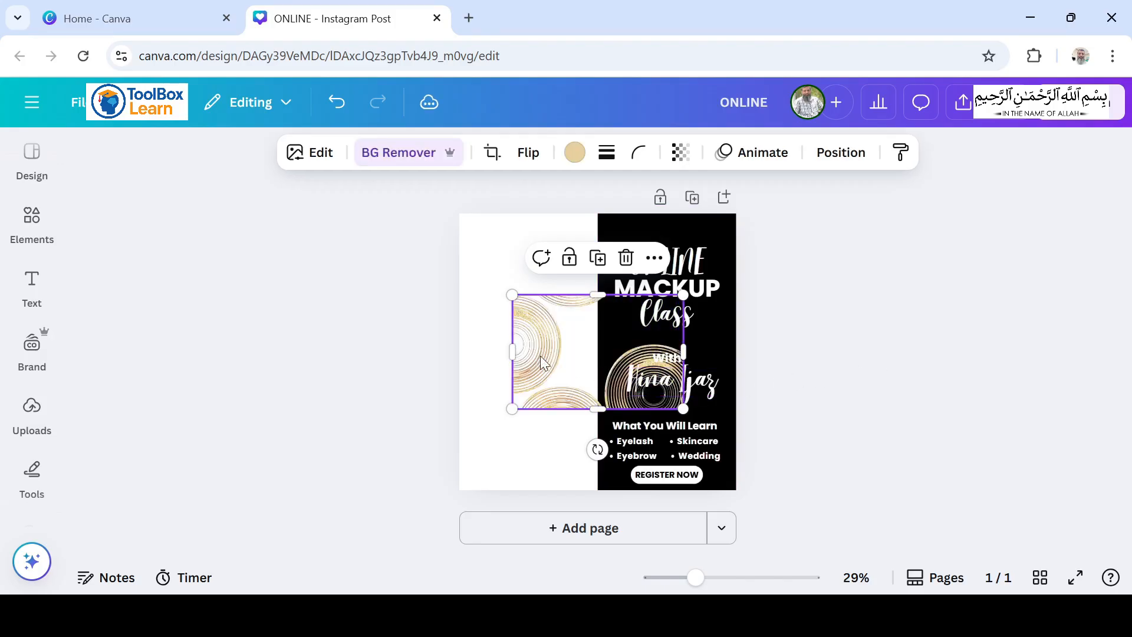
# Step: Set the circle pattern's transparency to 20 and place it across the upper edge of the black half
pyautogui.click(678, 157)
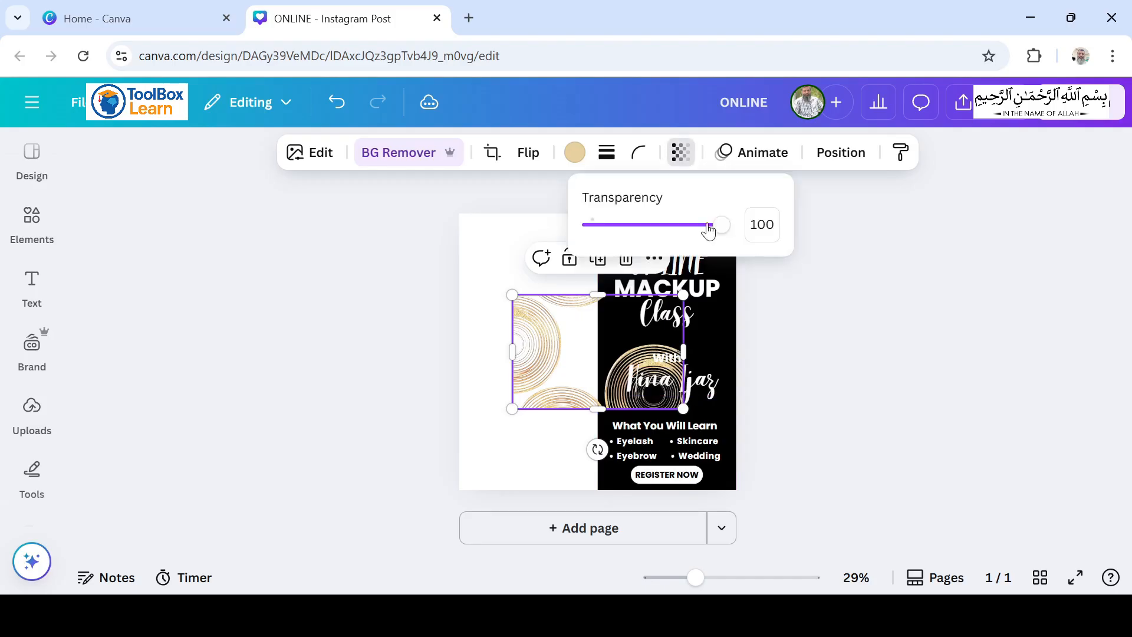
pyautogui.click(755, 224)
pyautogui.write('20')
pyautogui.press('Return')
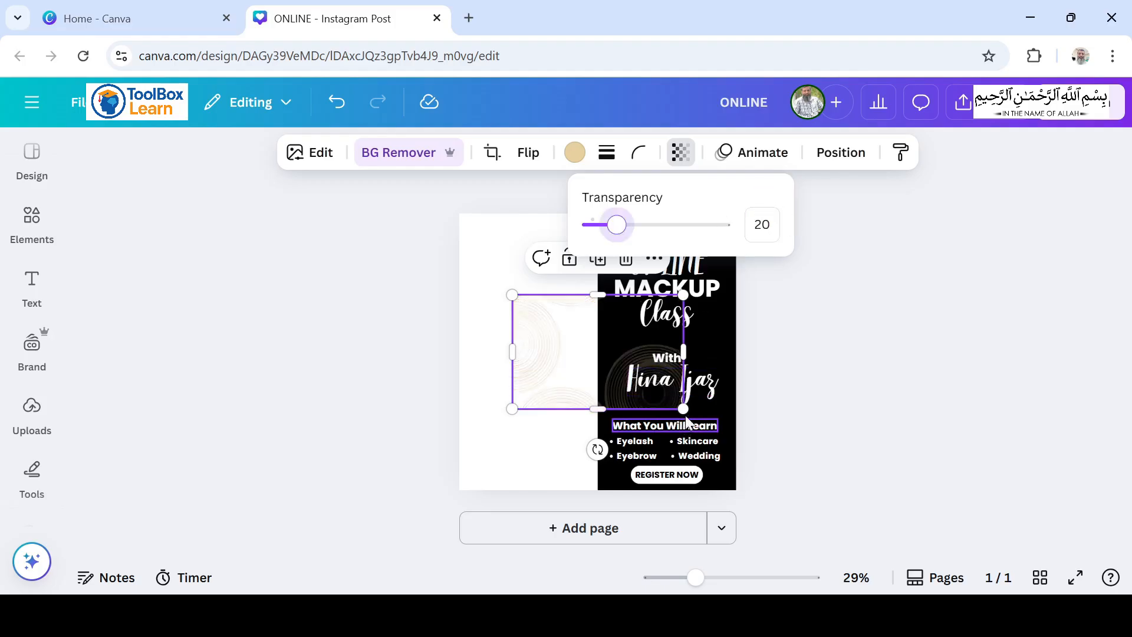
pyautogui.moveTo(547, 378); pyautogui.dragTo(632, 268)
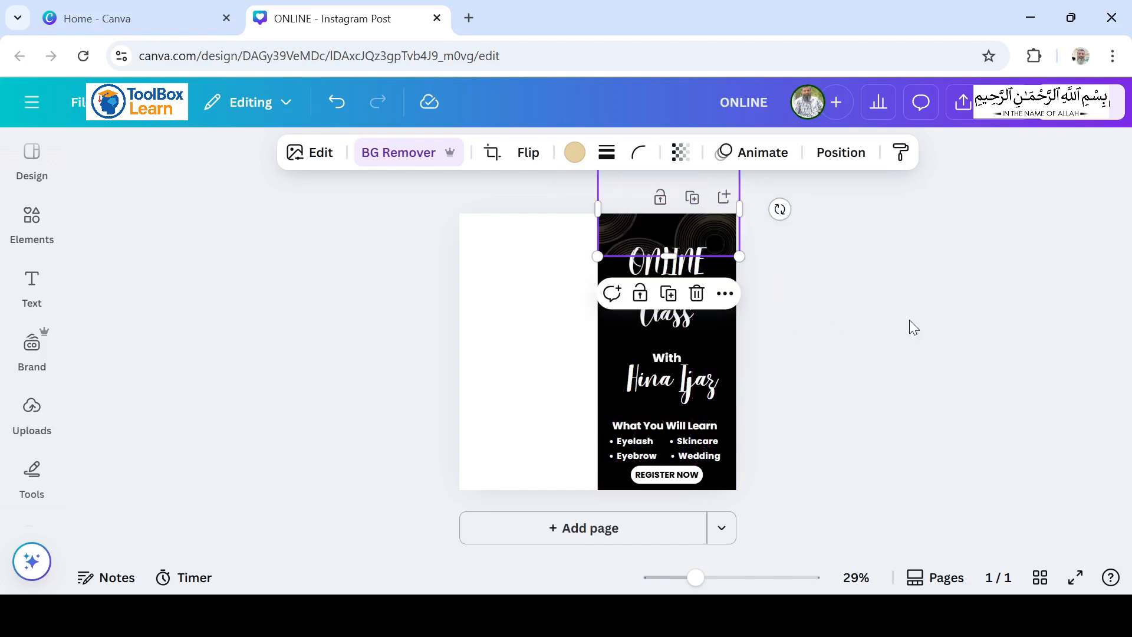
pyautogui.click(873, 304)
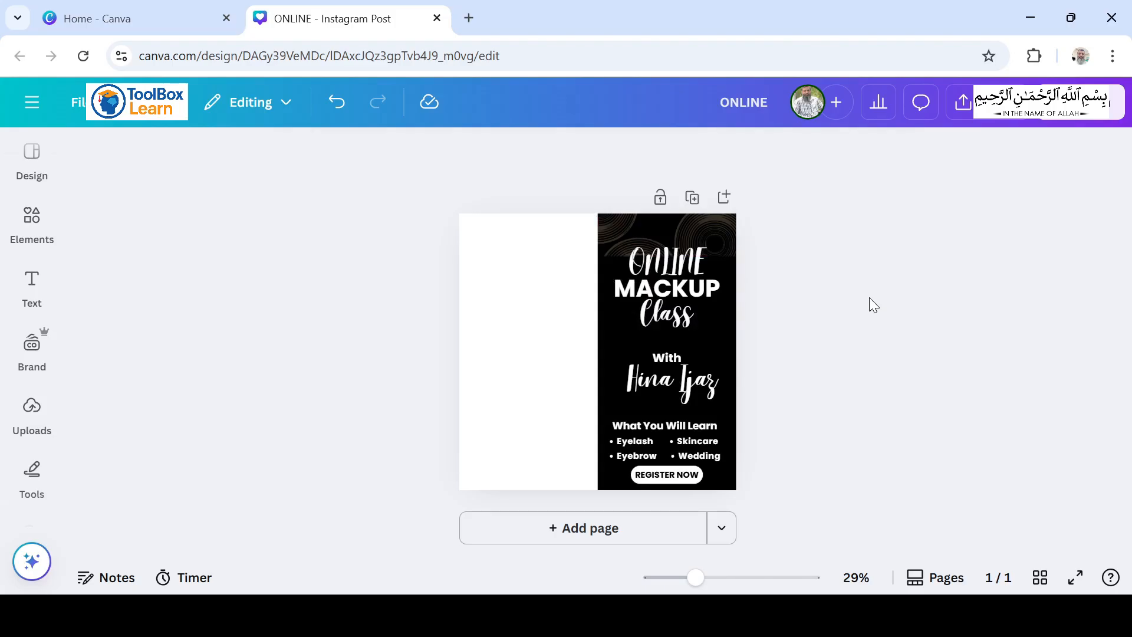
# Step: Paste the makeup tools image, tilt it clockwise and place it over the lower-right corner of the black half
pyautogui.hotkey('ctrl', 'z')
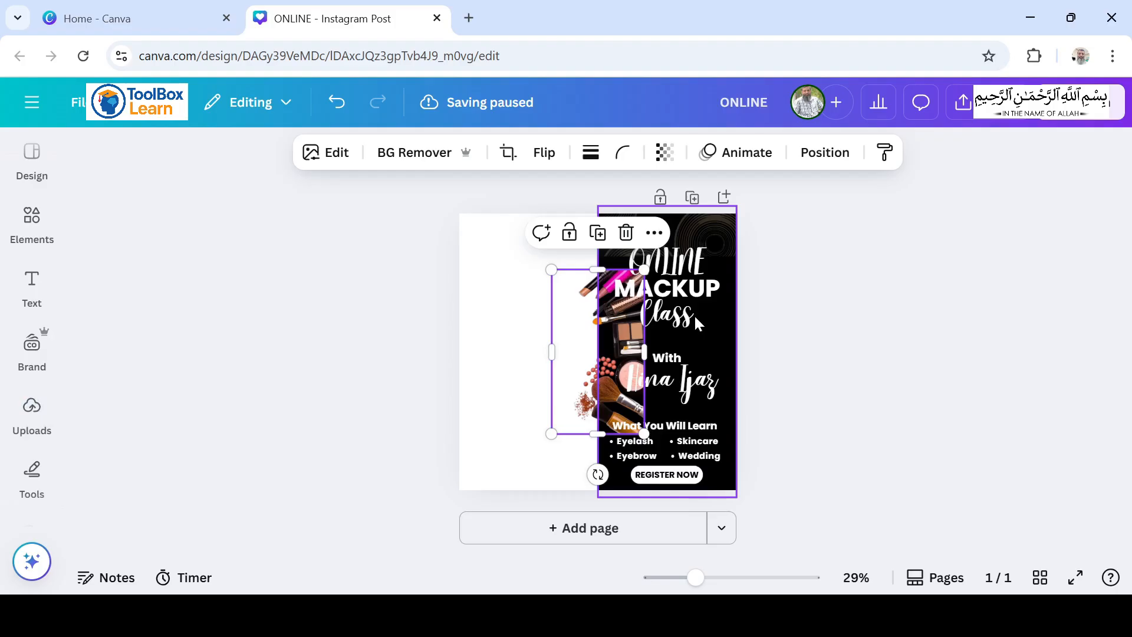
pyautogui.moveTo(597, 474); pyautogui.dragTo(536, 458)
pyautogui.moveTo(584, 394); pyautogui.dragTo(693, 475)
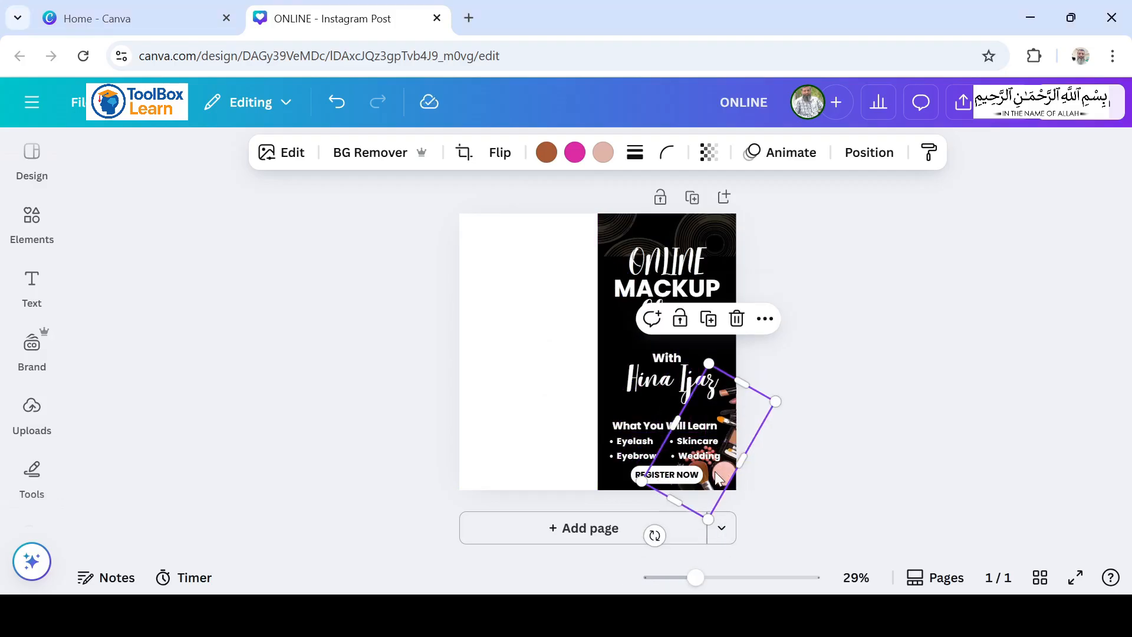
pyautogui.moveTo(718, 477); pyautogui.dragTo(724, 472)
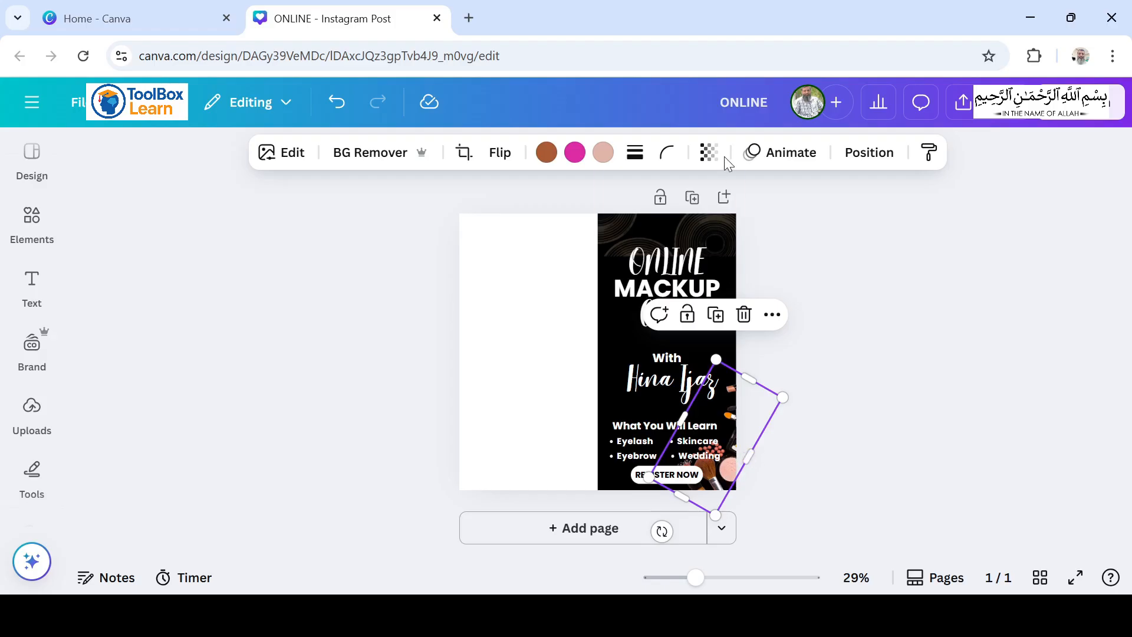
# Step: Set the makeup tools image's transparency to 30
pyautogui.click(708, 152)
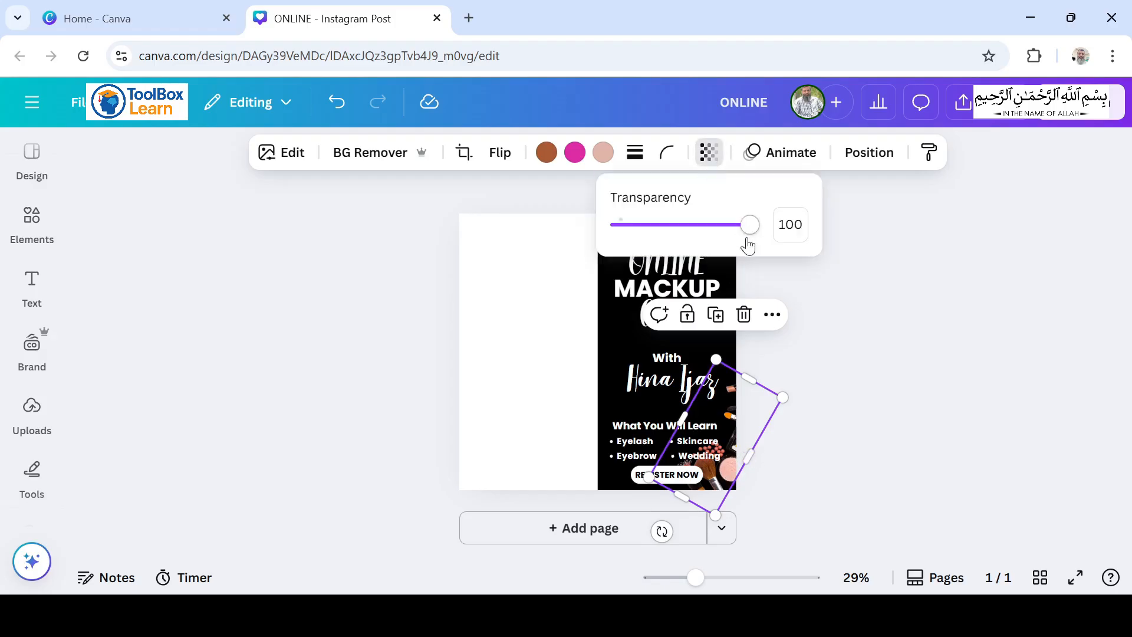
pyautogui.click(784, 224)
pyautogui.write('30')
pyautogui.click(796, 312)
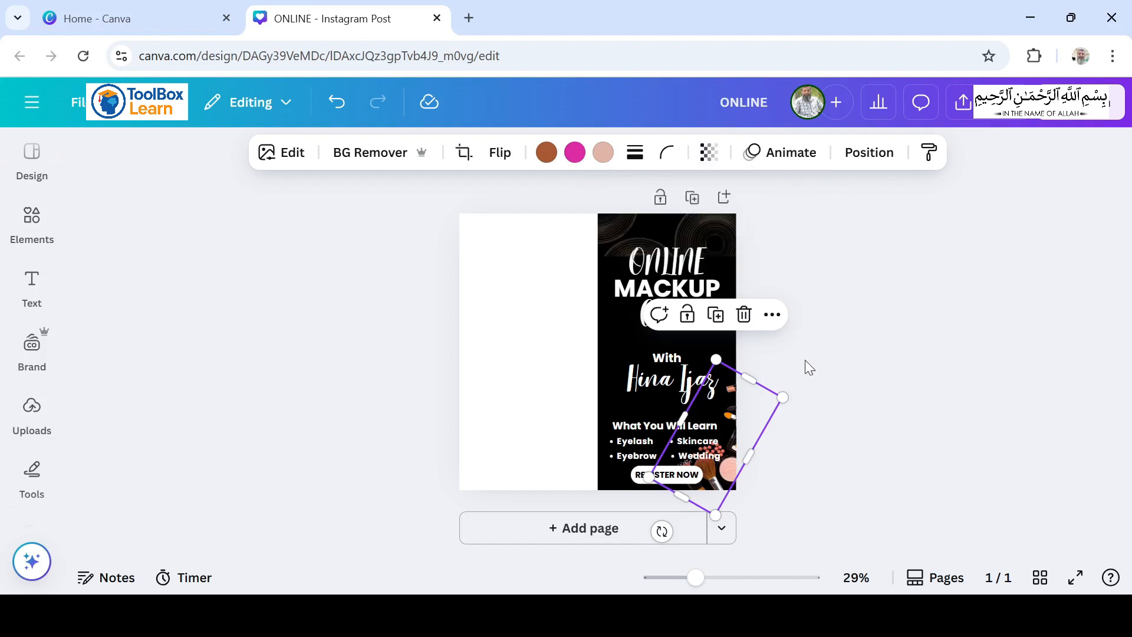
pyautogui.click(852, 372)
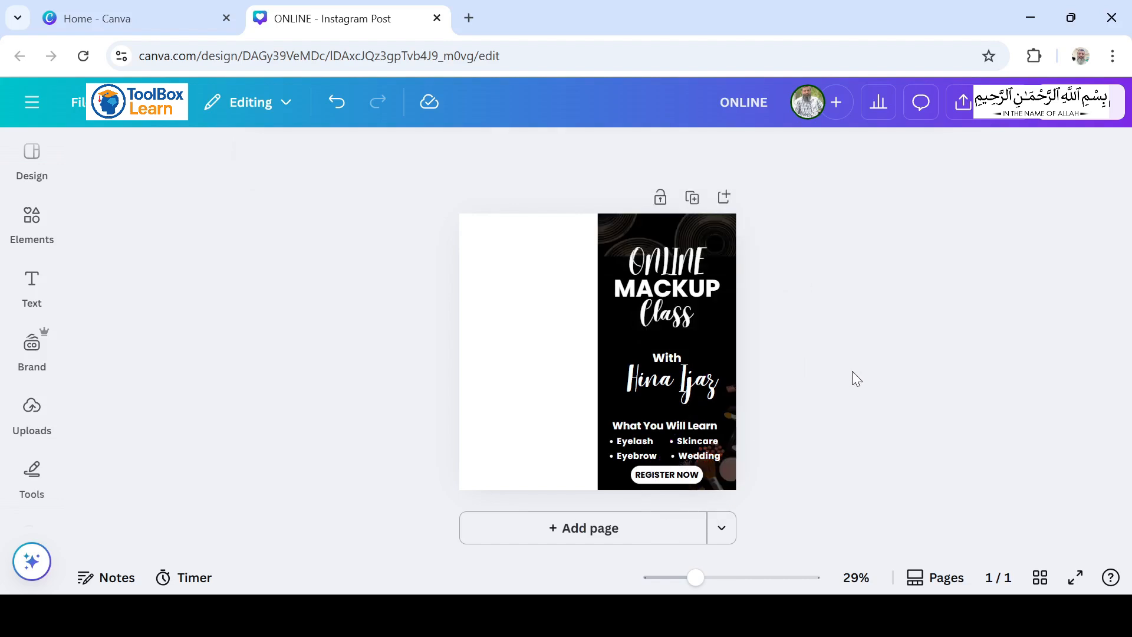
# Step: Move the three-line "ONLINE MACKUP Class" title up toward the upper edge of the page
pyautogui.click(688, 315)
pyautogui.press('Up')
pyautogui.press('Up')
pyautogui.press('Up')
pyautogui.press('Up')
pyautogui.press('Up')
pyautogui.press('Up')
pyautogui.press('Up')
pyautogui.press('Up')
pyautogui.press('Up')
pyautogui.press('Up')
pyautogui.press('Up')
pyautogui.press('Up')
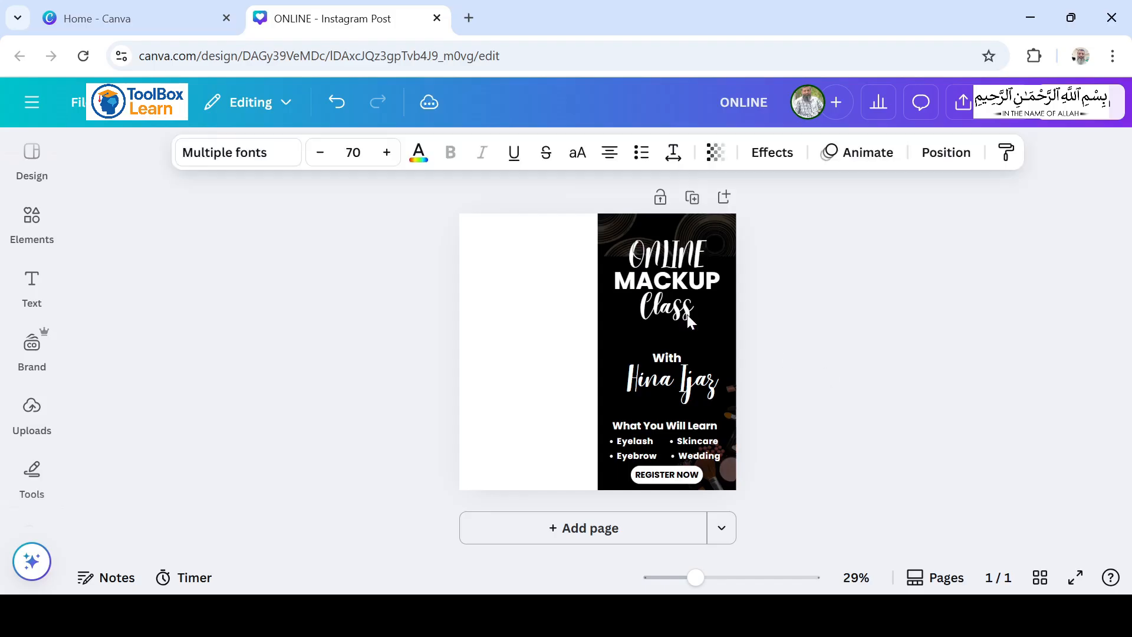
pyautogui.press('Up')
pyautogui.press('Up')
pyautogui.press('Up')
pyautogui.press('Up')
pyautogui.press('Up')
pyautogui.press('Up')
pyautogui.press('Up')
pyautogui.press('Up')
pyautogui.press('Up')
pyautogui.press('Up')
pyautogui.press('Up')
pyautogui.press('Up')
pyautogui.press('Up')
pyautogui.press('Up')
pyautogui.press('Up')
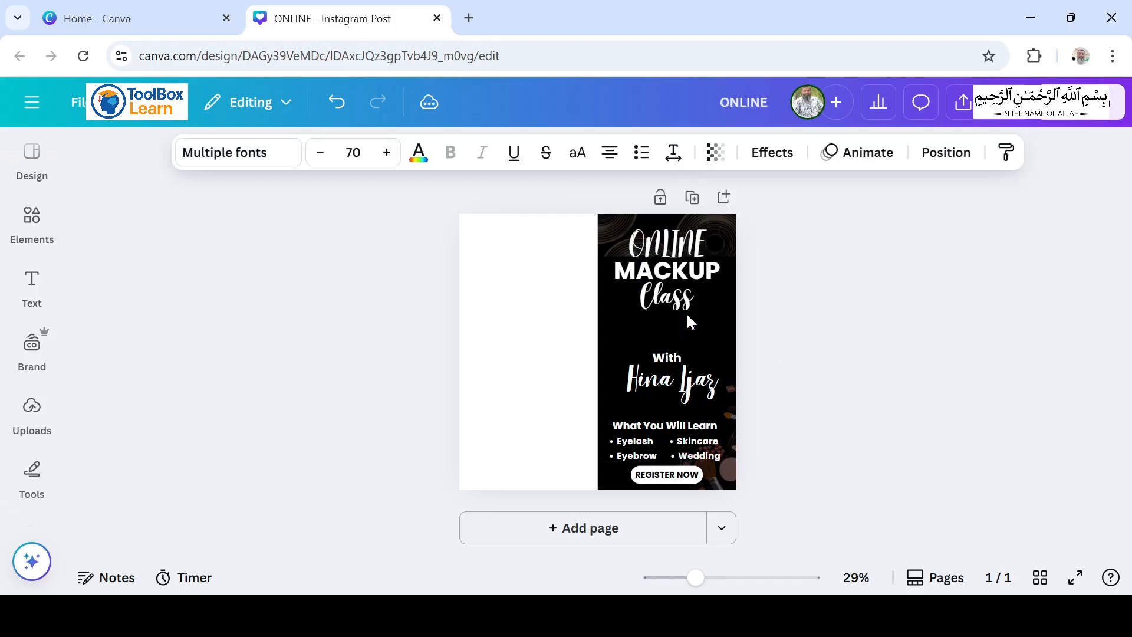
pyautogui.press('Down')
pyautogui.press('Down')
pyautogui.press('Down')
pyautogui.press('Down')
pyautogui.press('Down')
pyautogui.press('Down')
pyautogui.press('Down')
pyautogui.press('Down')
pyautogui.press('Down')
pyautogui.press('Down')
pyautogui.press('Down')
pyautogui.press('Down')
pyautogui.press('Down')
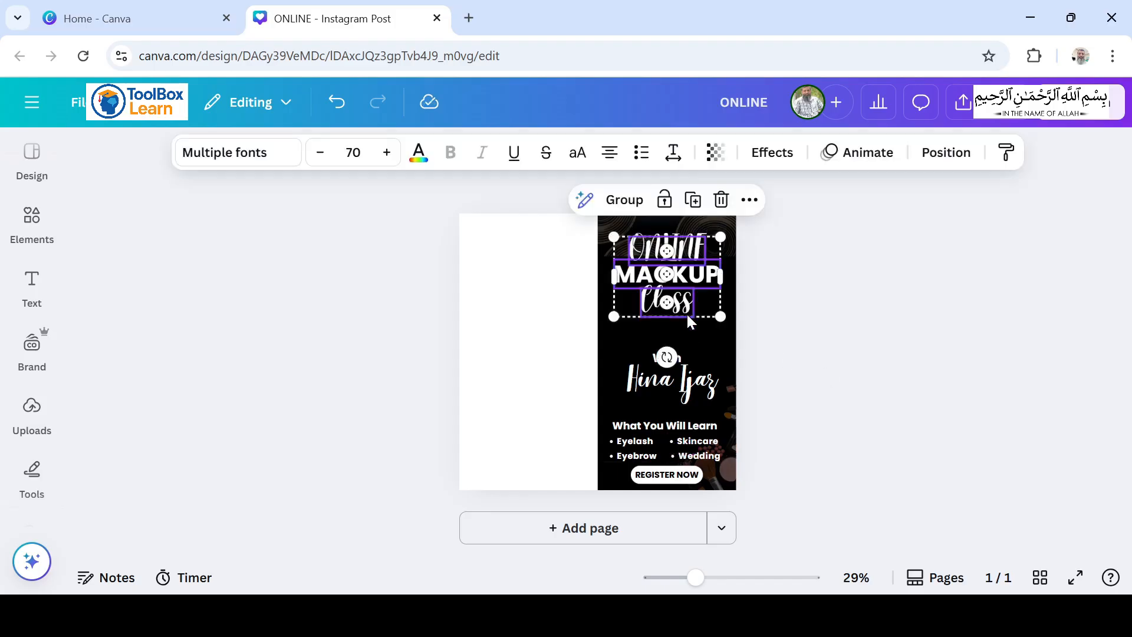
# Step: Move "With" and the instructor's name up together, closer to the title and centred on it
pyautogui.click(887, 394)
pyautogui.click(663, 359)
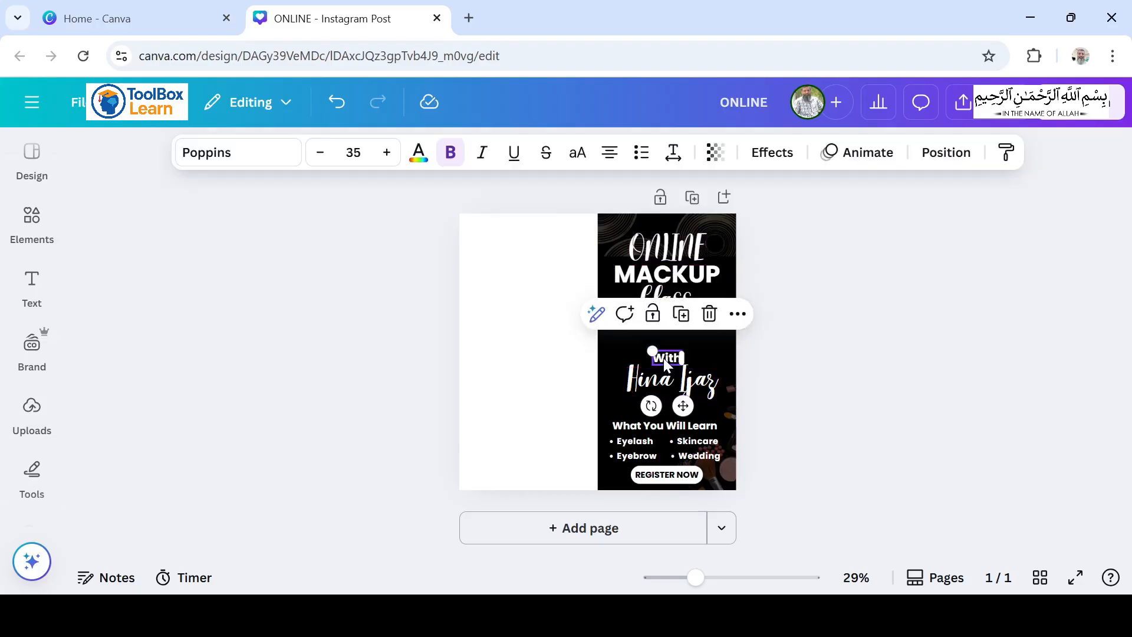
pyautogui.keyDown('shift'); pyautogui.click(657, 384); pyautogui.keyUp('shift')
pyautogui.press('Up')
pyautogui.press('Up')
pyautogui.press('Up')
pyautogui.press('Up')
pyautogui.press('Up')
pyautogui.press('Up')
pyautogui.press('Up')
pyautogui.press('Up')
pyautogui.press('Up')
pyautogui.press('Up')
pyautogui.press('Up')
pyautogui.press('Up')
pyautogui.press('Up')
pyautogui.press('Up')
pyautogui.press('Up')
pyautogui.press('Up')
pyautogui.press('Up')
pyautogui.press('Up')
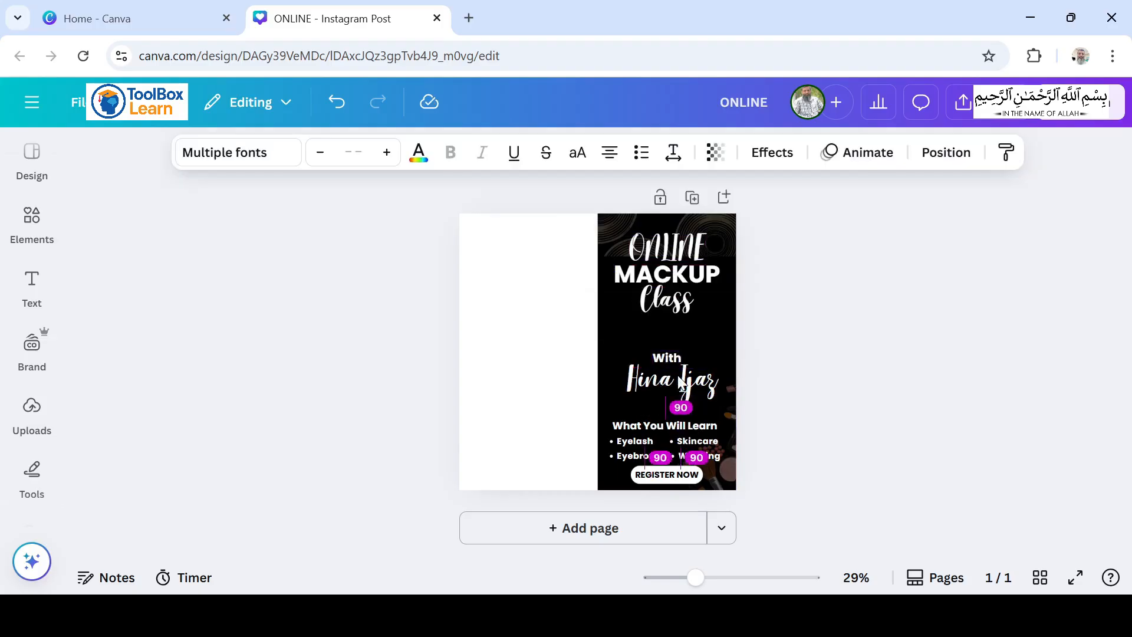
pyautogui.press('Up')
pyautogui.press('Up')
pyautogui.press('Up')
pyautogui.press('Up')
pyautogui.press('Up')
pyautogui.press('Up')
pyautogui.press('Up')
pyautogui.press('Up')
pyautogui.press('Up')
pyautogui.press('Up')
pyautogui.press('Up')
pyautogui.press('Up')
pyautogui.press('Up')
pyautogui.press('Up')
pyautogui.press('Up')
pyautogui.press('Up')
pyautogui.press('Up')
pyautogui.press('Up')
pyautogui.press('Up')
pyautogui.press('Up')
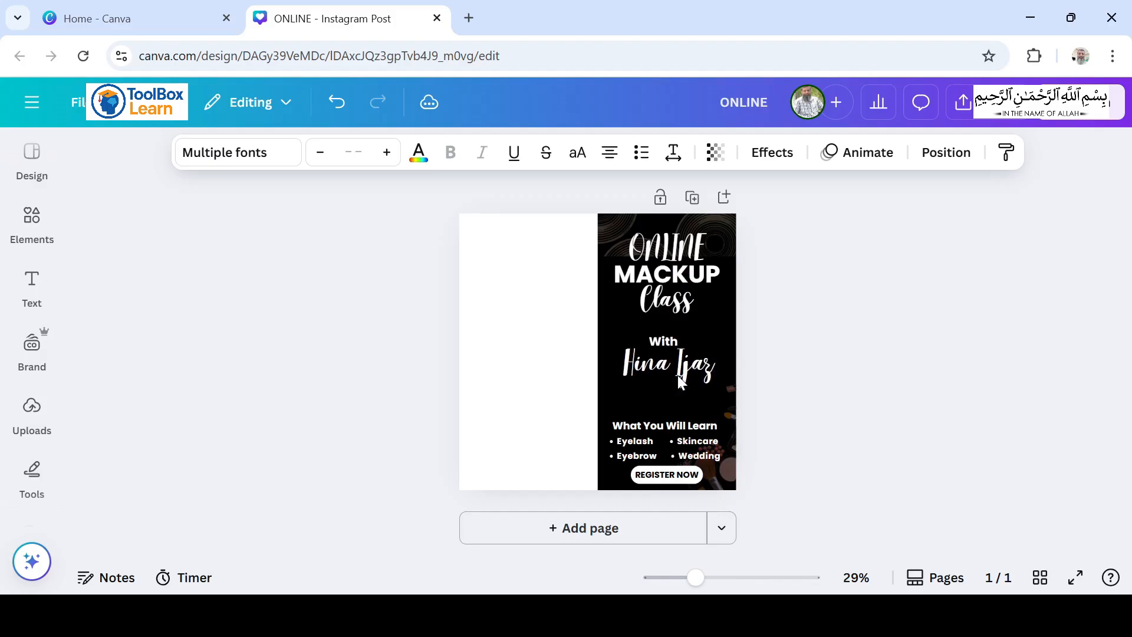
pyautogui.press('Up')
pyautogui.press('Up')
pyautogui.press('Up')
pyautogui.press('Up')
pyautogui.press('Up')
pyautogui.press('Up')
pyautogui.press('Up')
pyautogui.press('Up')
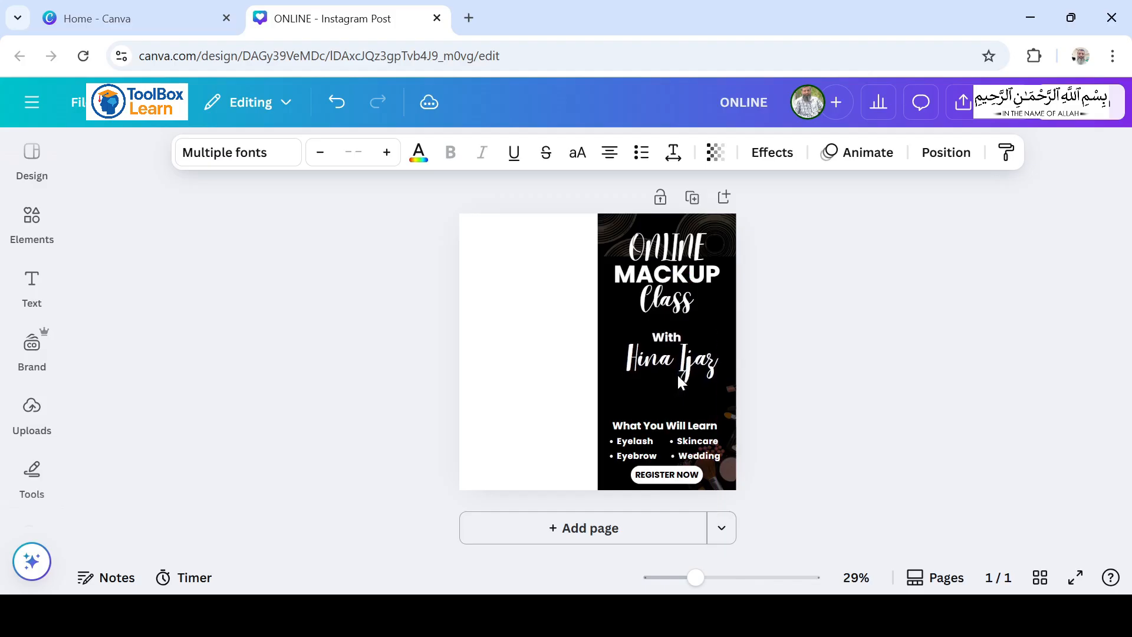
pyautogui.press('Down')
pyautogui.press('Down')
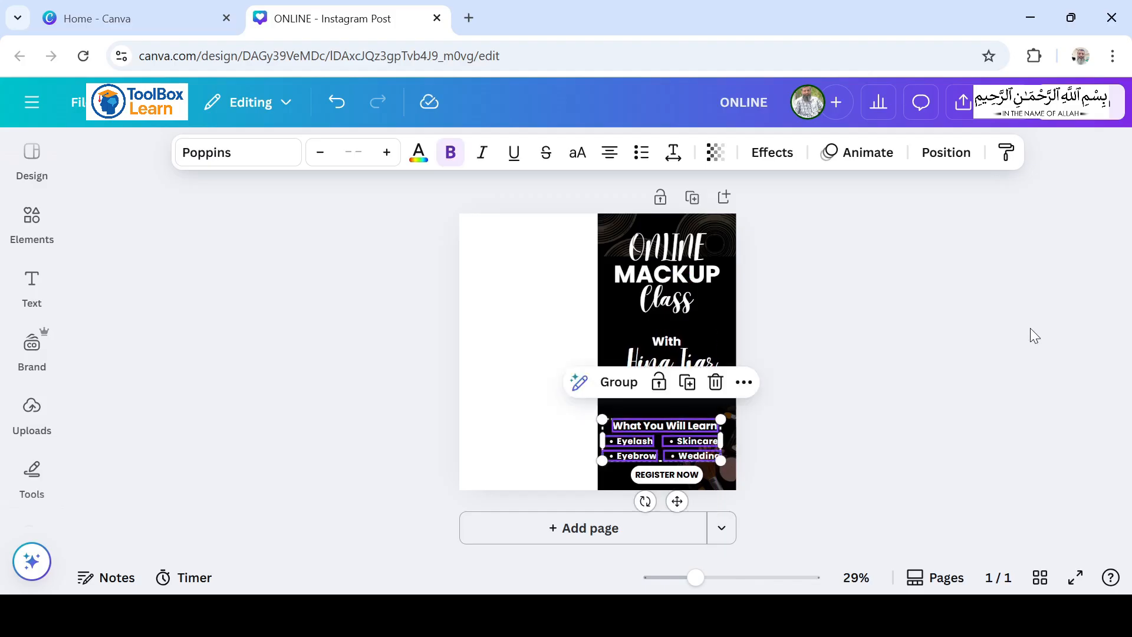
# Step: Move the "What You Will Learn" heading and its four bullets up and slightly to the right
pyautogui.press('Up')
pyautogui.press('Up')
pyautogui.press('Up')
pyautogui.press('Up')
pyautogui.press('Up')
pyautogui.press('Up')
pyautogui.press('Up')
pyautogui.press('Up')
pyautogui.press('Up')
pyautogui.press('Up')
pyautogui.press('Up')
pyautogui.press('Up')
pyautogui.press('Up')
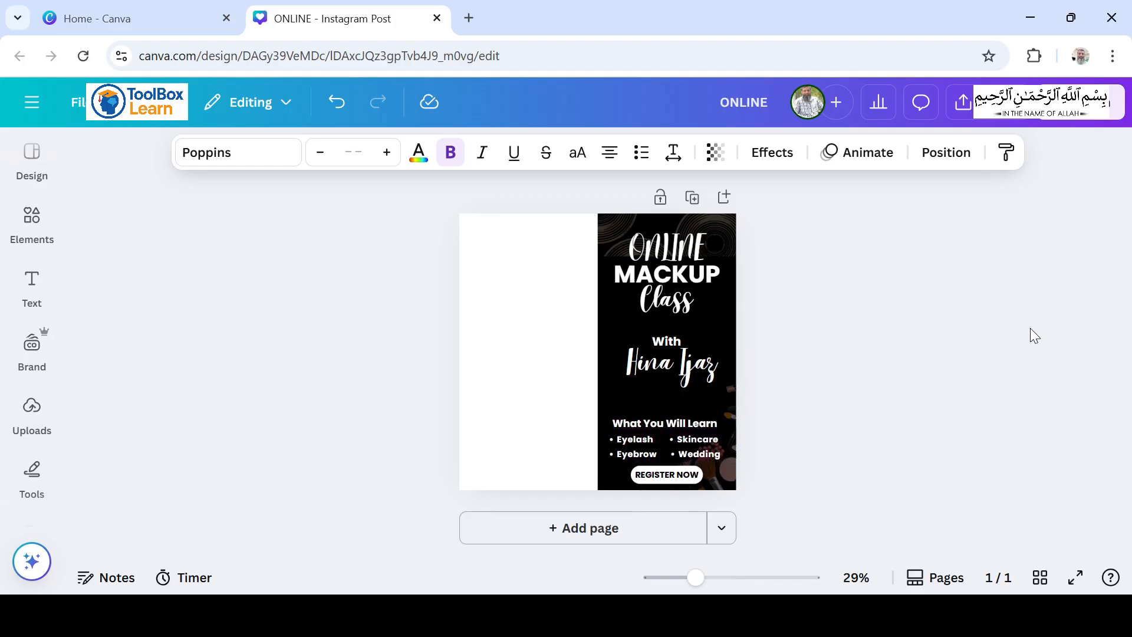
pyautogui.press('Up')
pyautogui.press('Up')
pyautogui.press('Up')
pyautogui.press('Up')
pyautogui.press('Up')
pyautogui.press('Up')
pyautogui.press('Up')
pyautogui.press('Up')
pyautogui.press('Up')
pyautogui.press('Up')
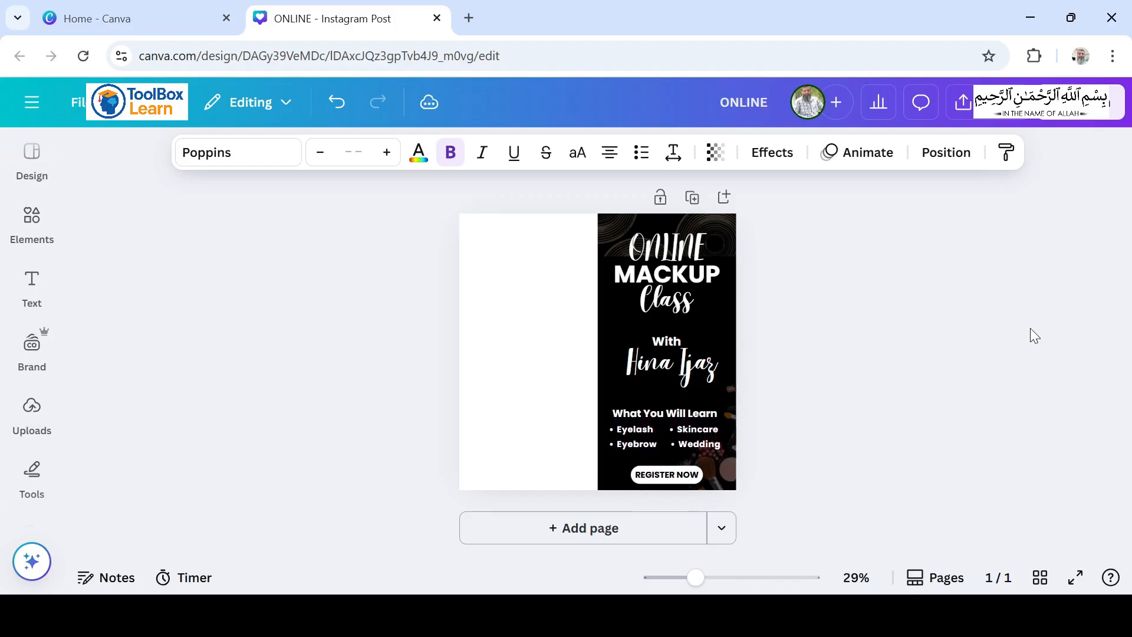
pyautogui.press('Right')
pyautogui.press('Right')
pyautogui.press('Right')
pyautogui.press('Right')
pyautogui.press('Right')
pyautogui.press('Right')
pyautogui.press('Right')
pyautogui.press('Right')
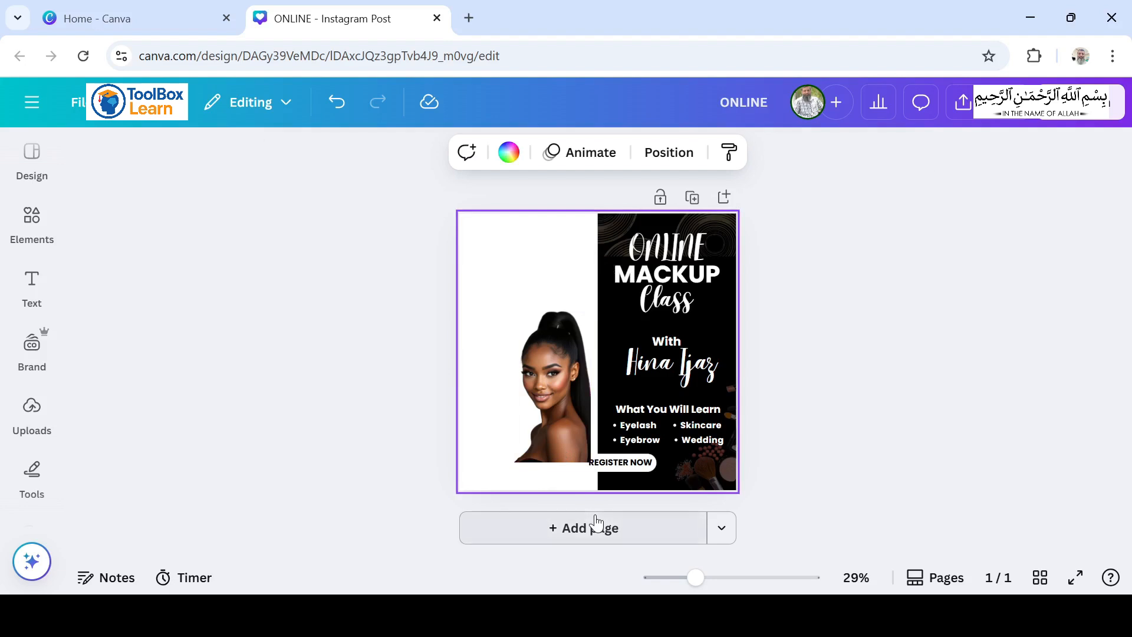
# Step: Enlarge the woman's portrait to about 547 × 1,080 so it spans the full page height on the white half
pyautogui.click(554, 428)
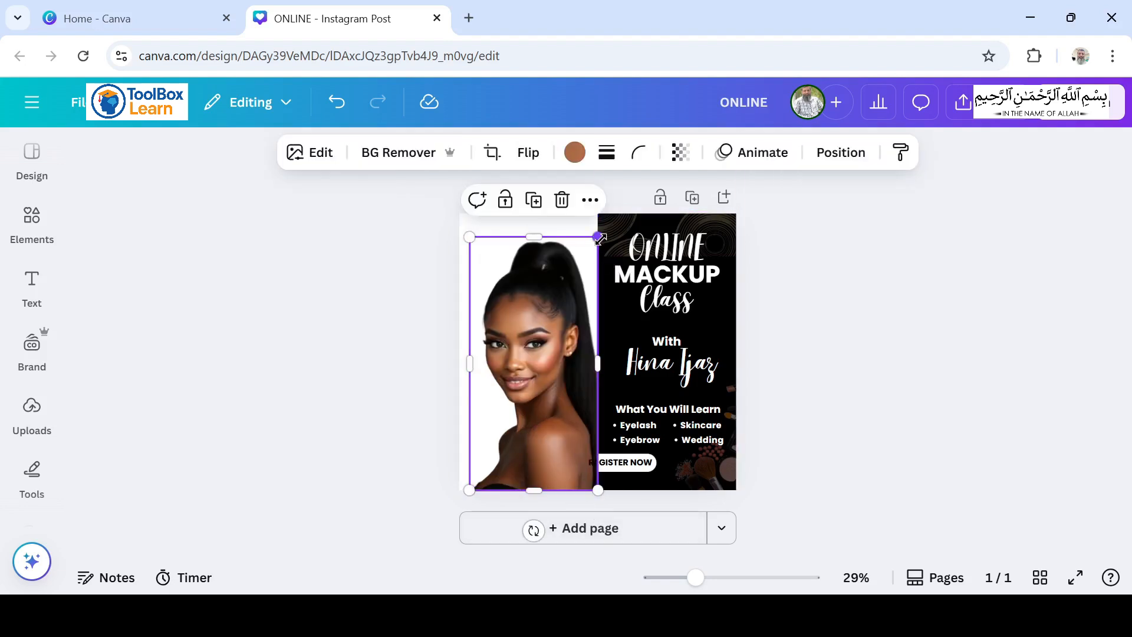
pyautogui.moveTo(600, 237); pyautogui.dragTo(610, 212)
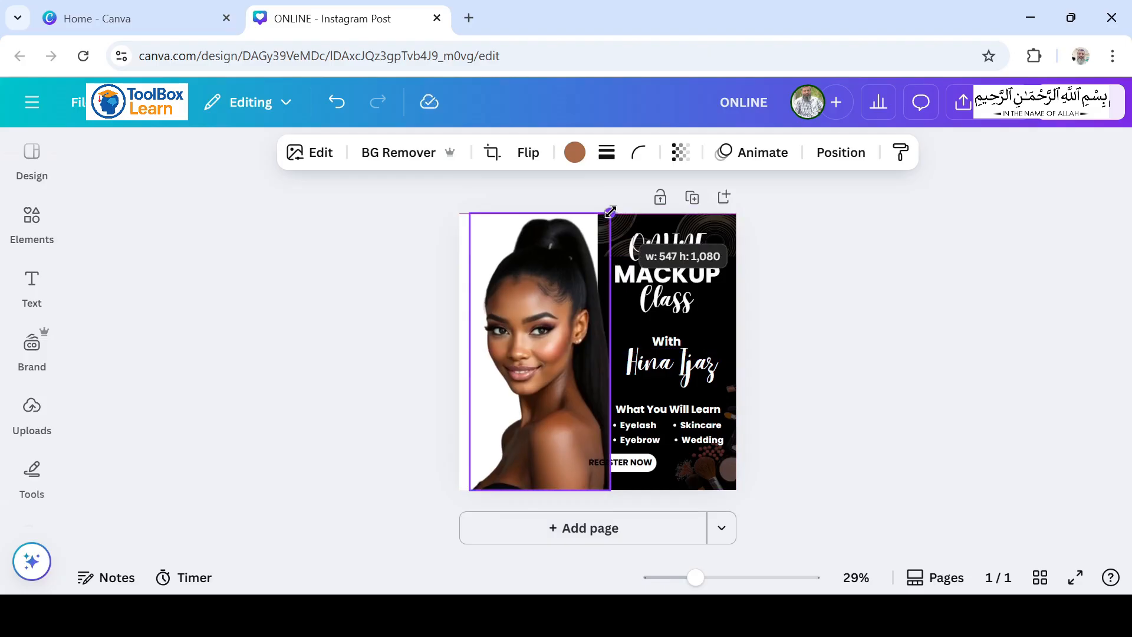
pyautogui.click(586, 190)
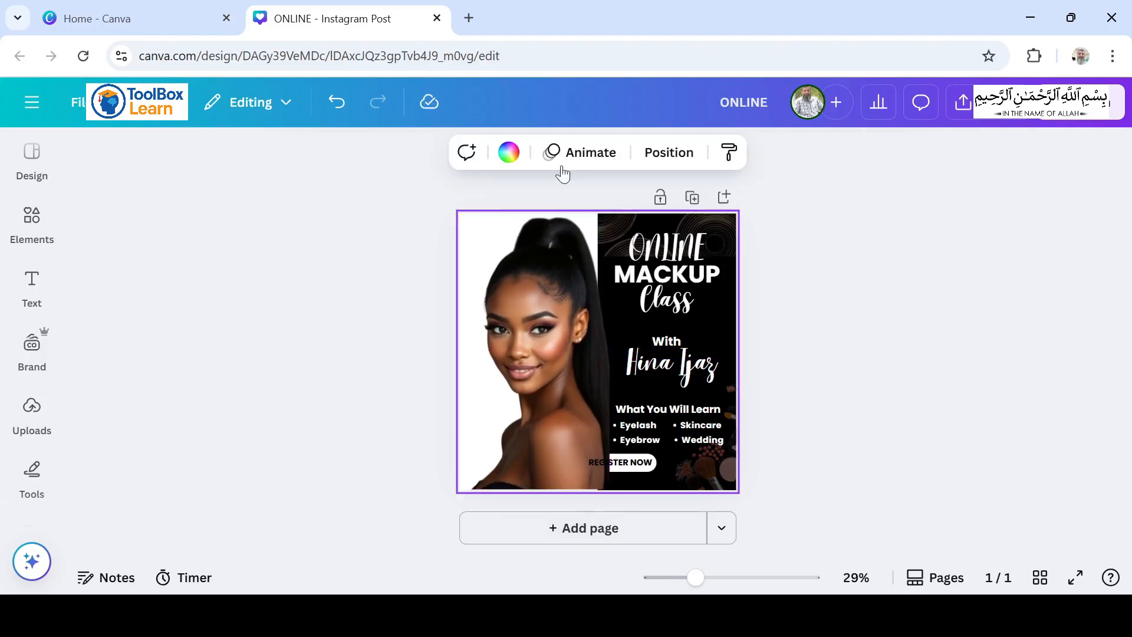
# Step: Change the page background colour to black
pyautogui.click(457, 219)
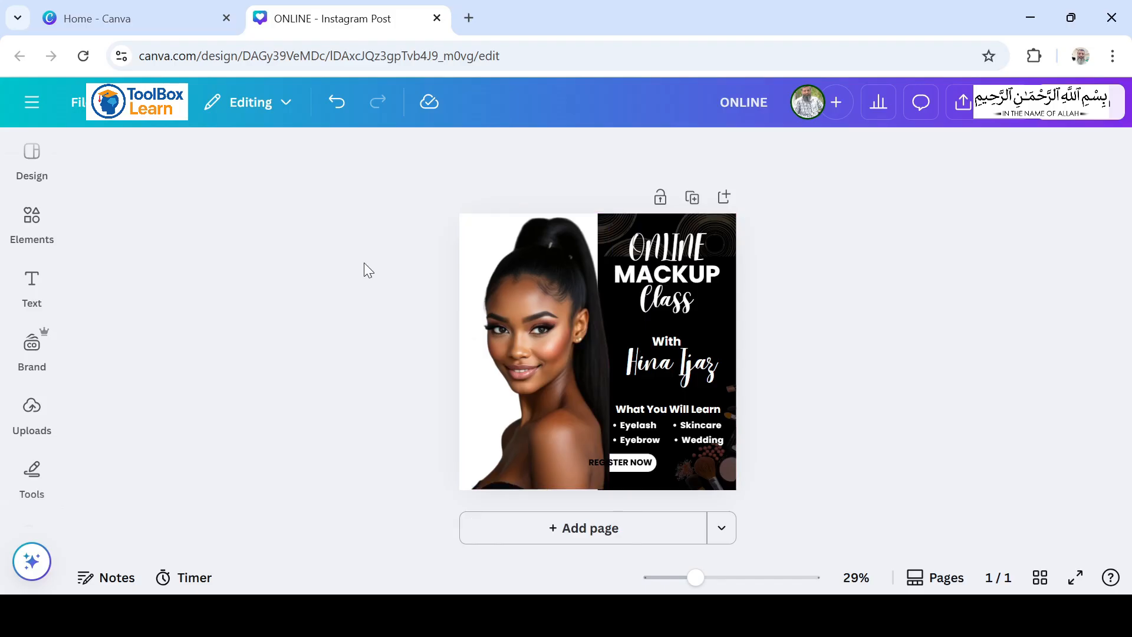
pyautogui.click(461, 226)
pyautogui.click(506, 157)
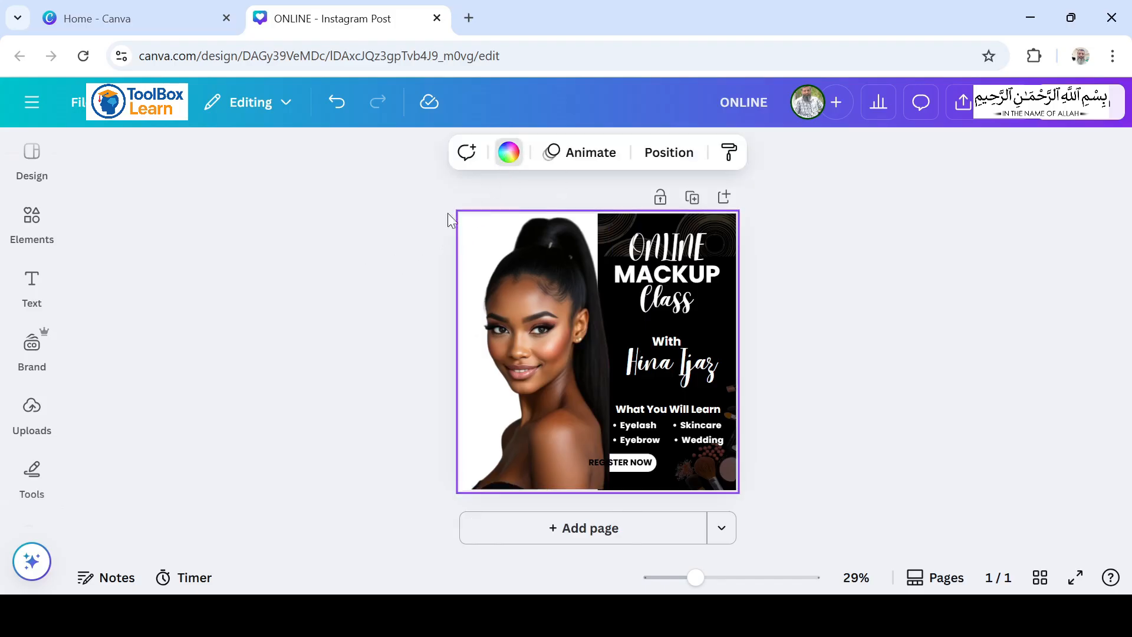
pyautogui.click(137, 288)
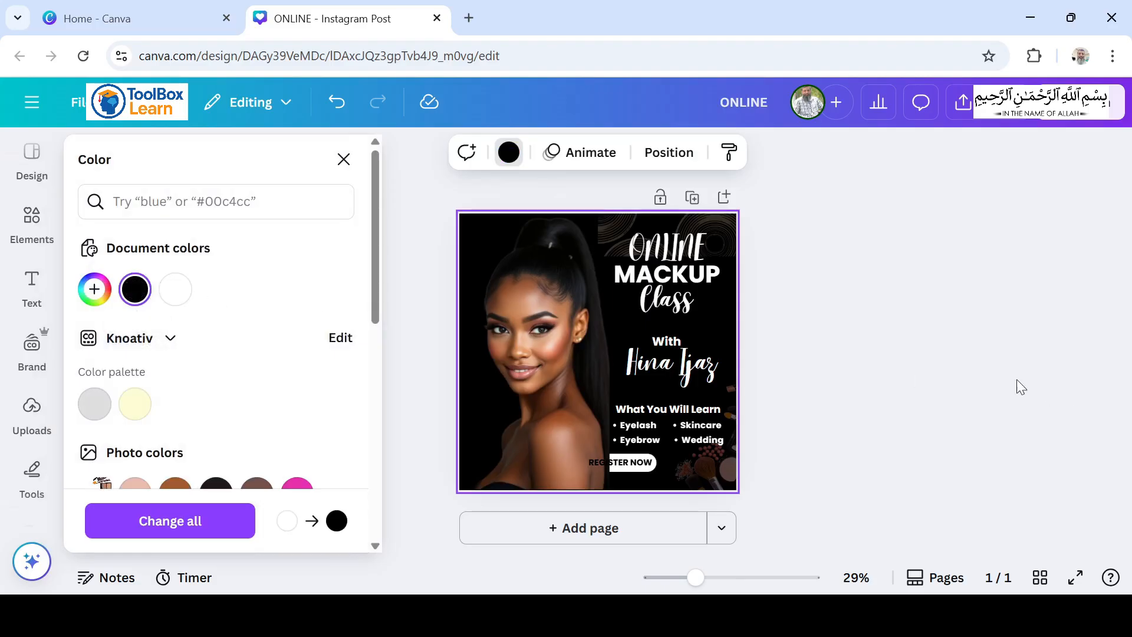
pyautogui.click(942, 365)
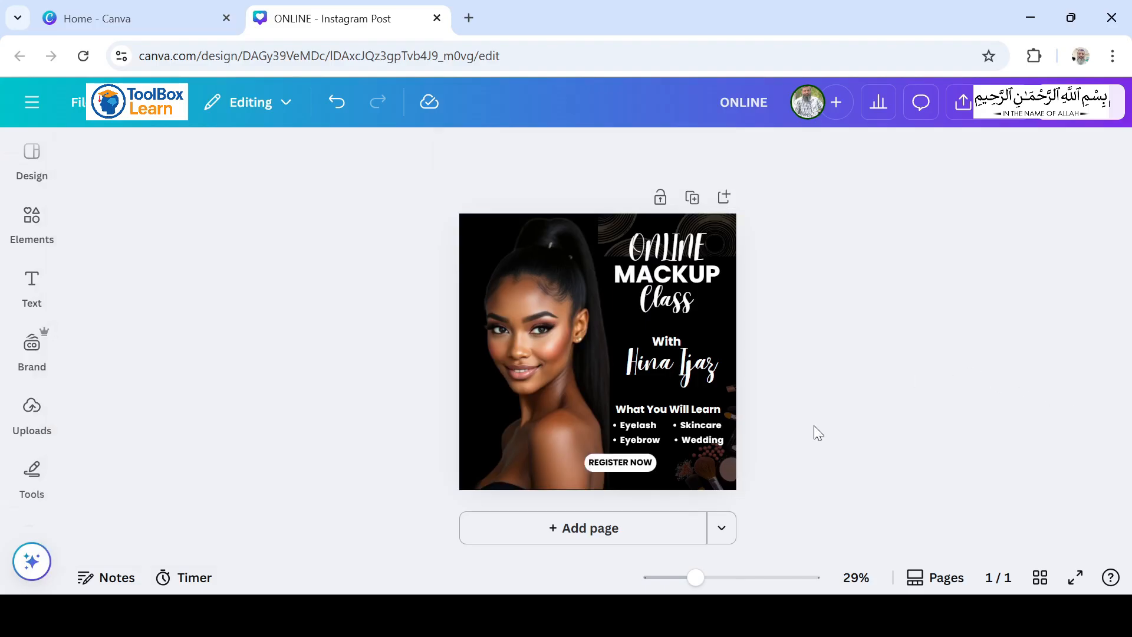
# Step: Duplicate the faint circle pattern and place the copy over the lower-left corner of the page
pyautogui.click(707, 216)
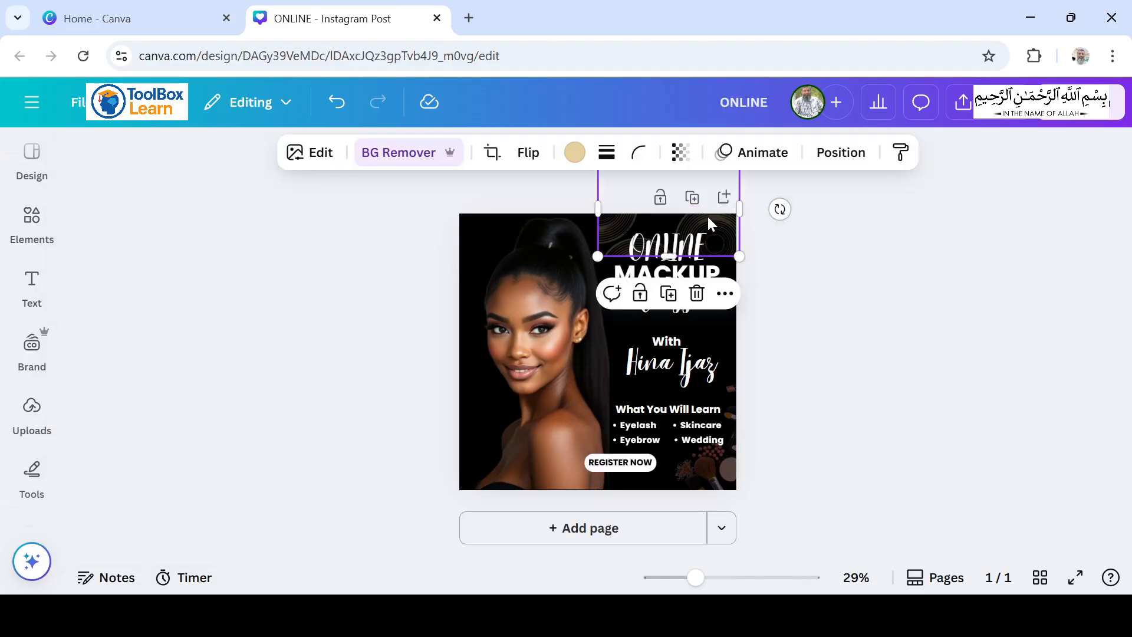
pyautogui.click(671, 298)
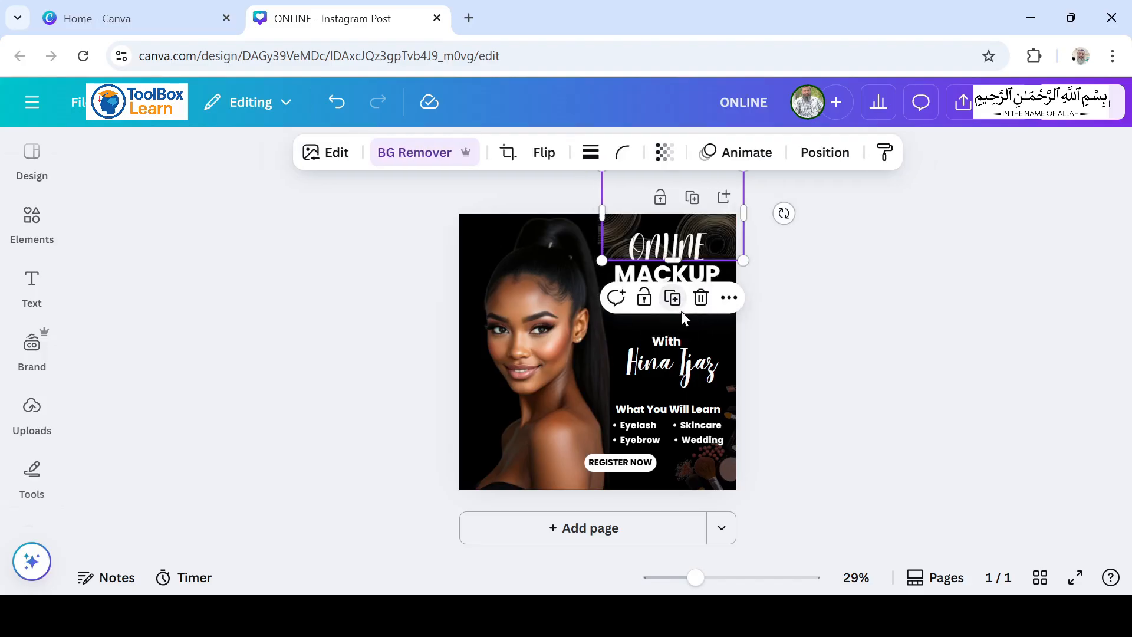
pyautogui.moveTo(651, 243); pyautogui.dragTo(493, 474)
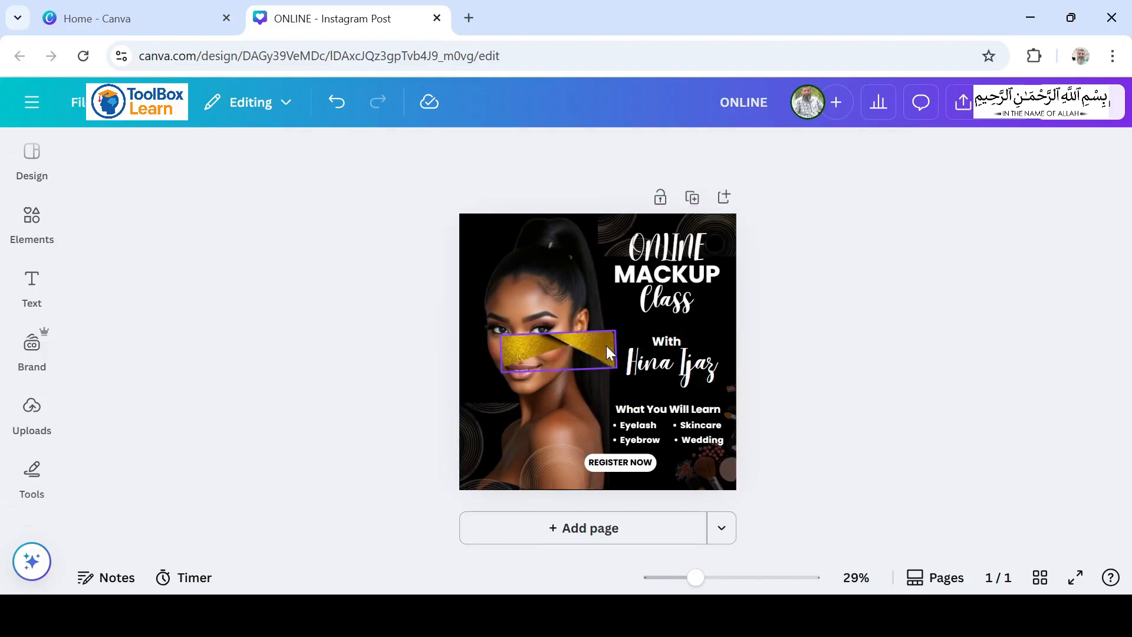
# Step: Place the gold glitter shape, enlarged, along the upper-left edge of the page behind the woman's hair
pyautogui.moveTo(606, 348); pyautogui.dragTo(560, 222)
pyautogui.click(920, 347)
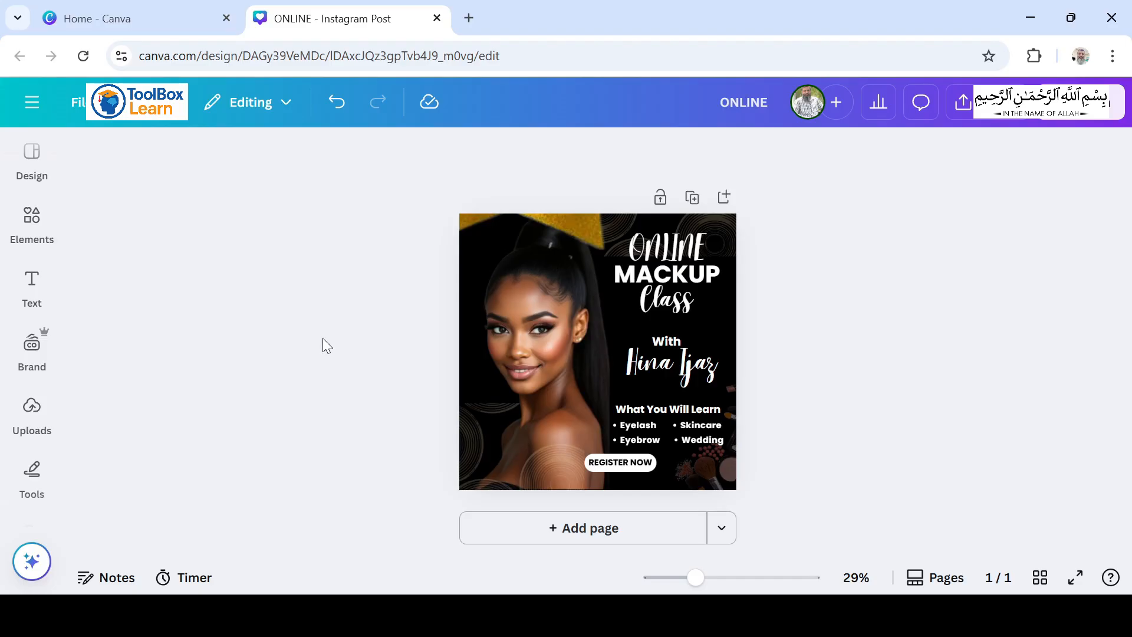
# Step: Colour the title word "MACKUP" and the word "With" orange #fcb53b
pyautogui.click(702, 275)
pyautogui.click(419, 154)
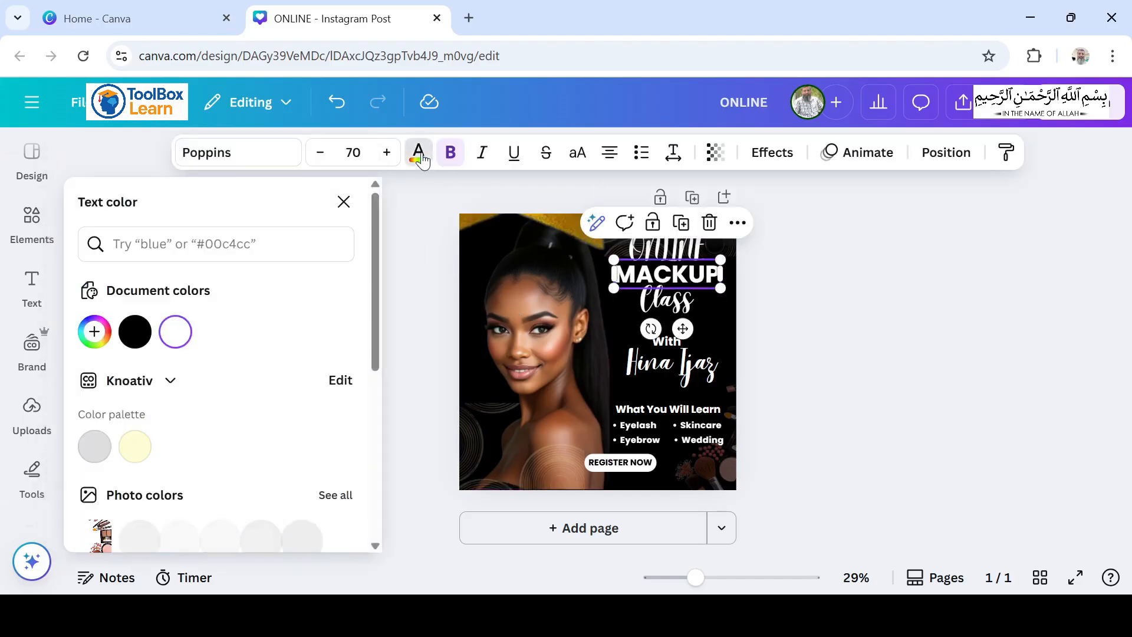
pyautogui.click(94, 331)
pyautogui.write('#FCB53B')
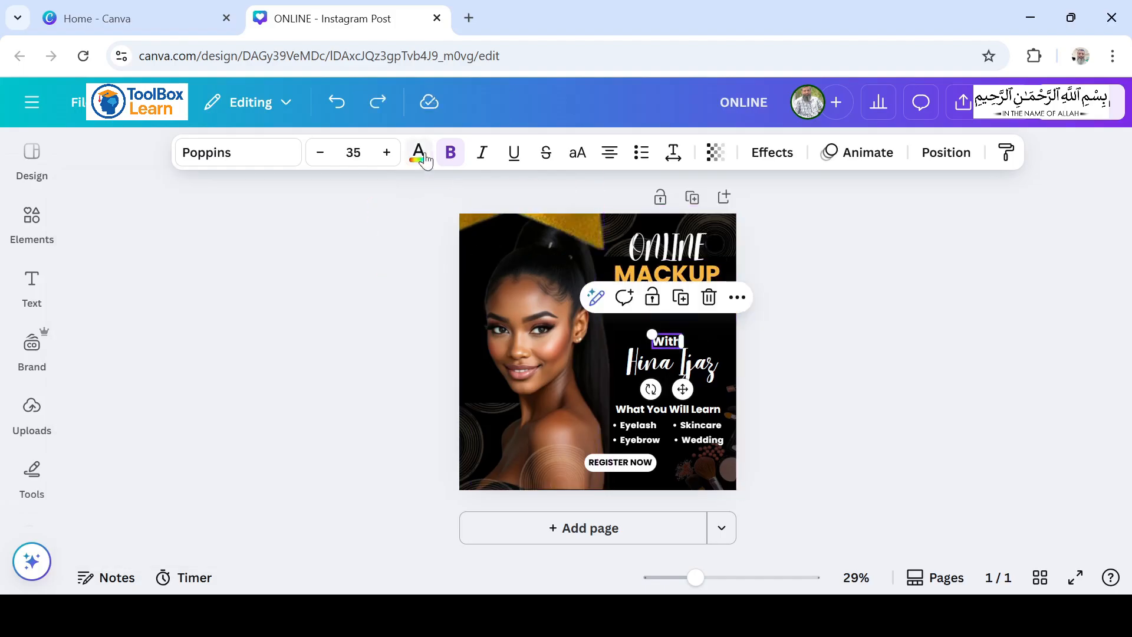
pyautogui.click(419, 155)
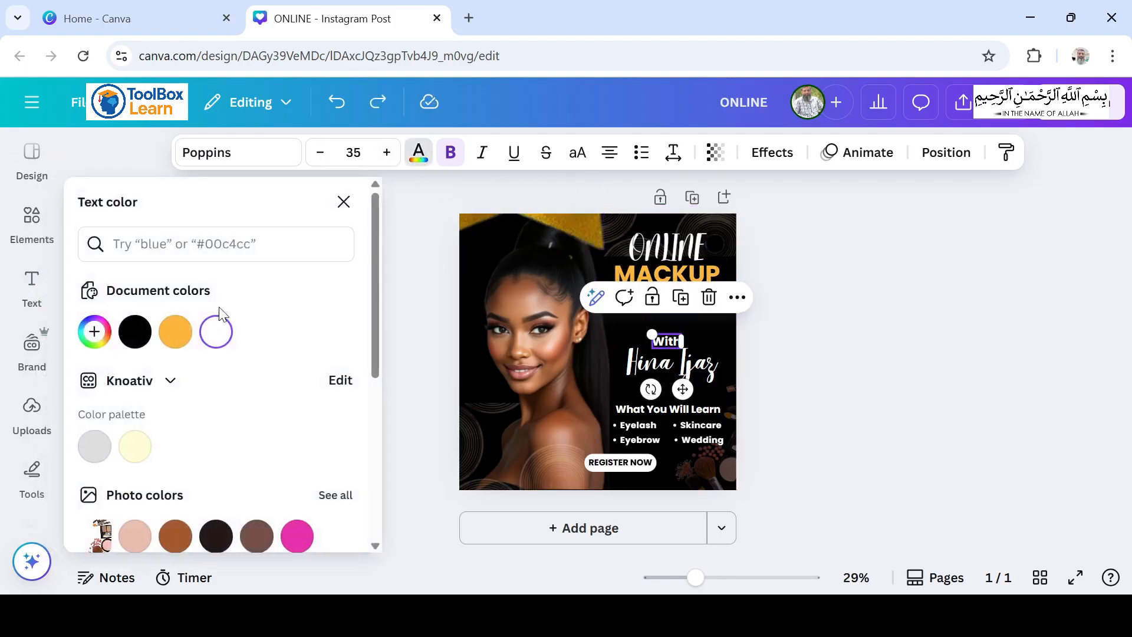
pyautogui.click(175, 334)
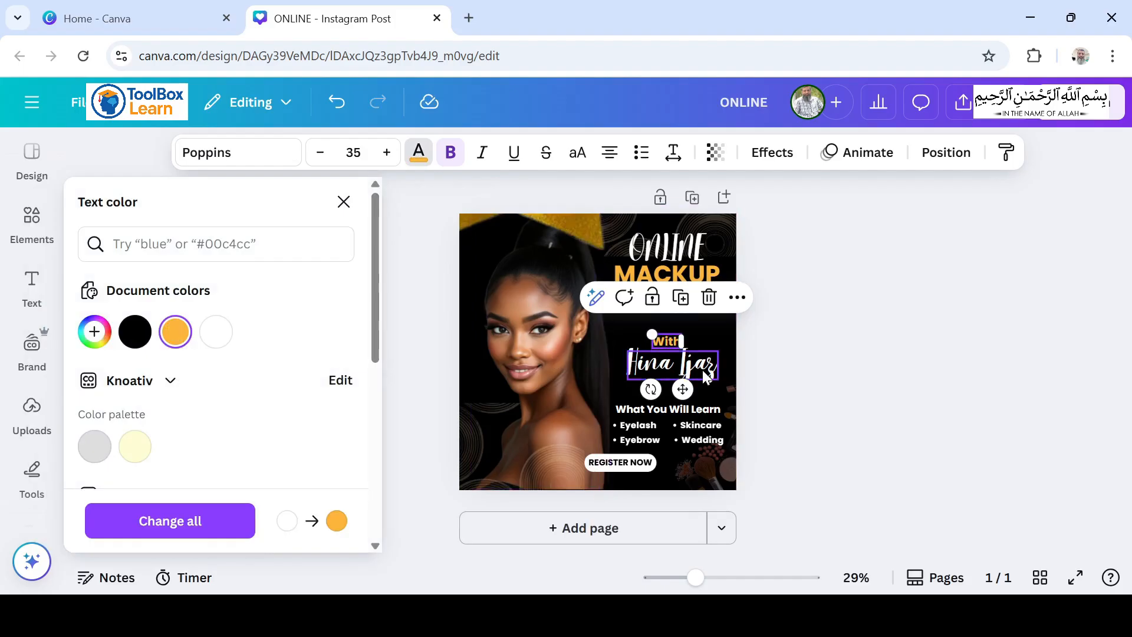
pyautogui.click(777, 386)
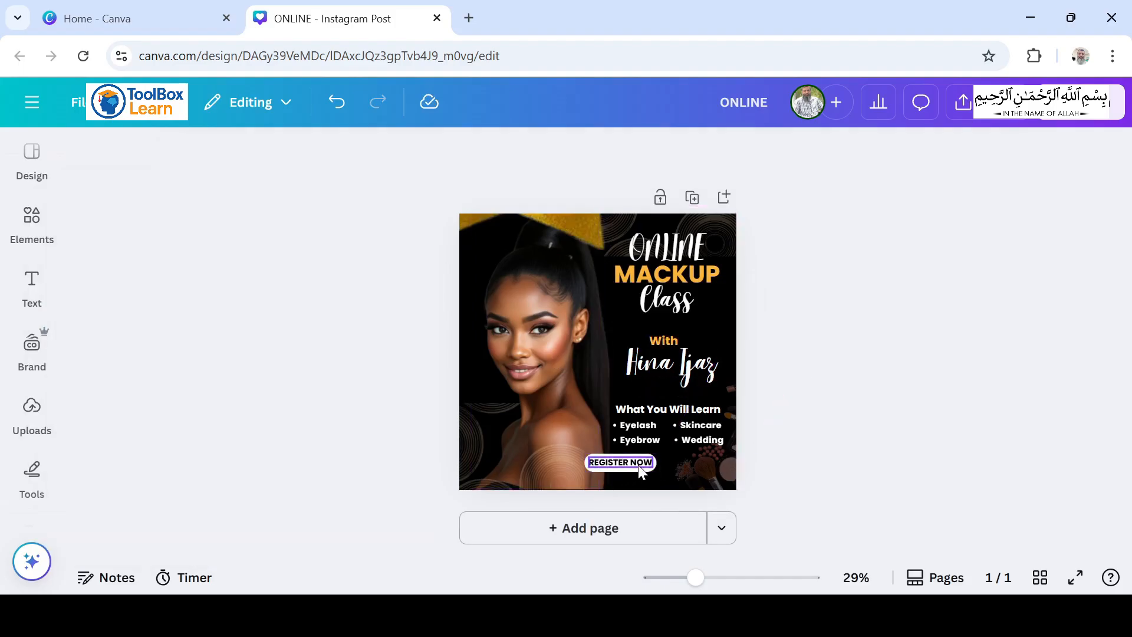
# Step: Apply orange #fcb53b to the REGISTER NOW button and the "What You Will Learn" heading, and shift the button slightly right and down
pyautogui.click(640, 477)
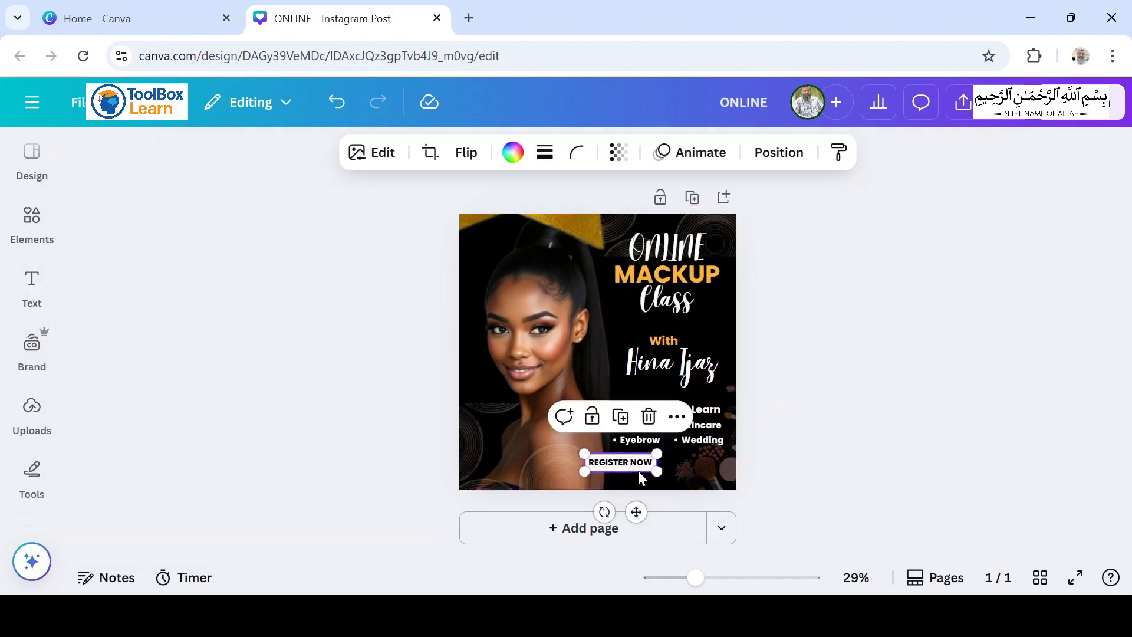
pyautogui.click(510, 154)
pyautogui.click(175, 332)
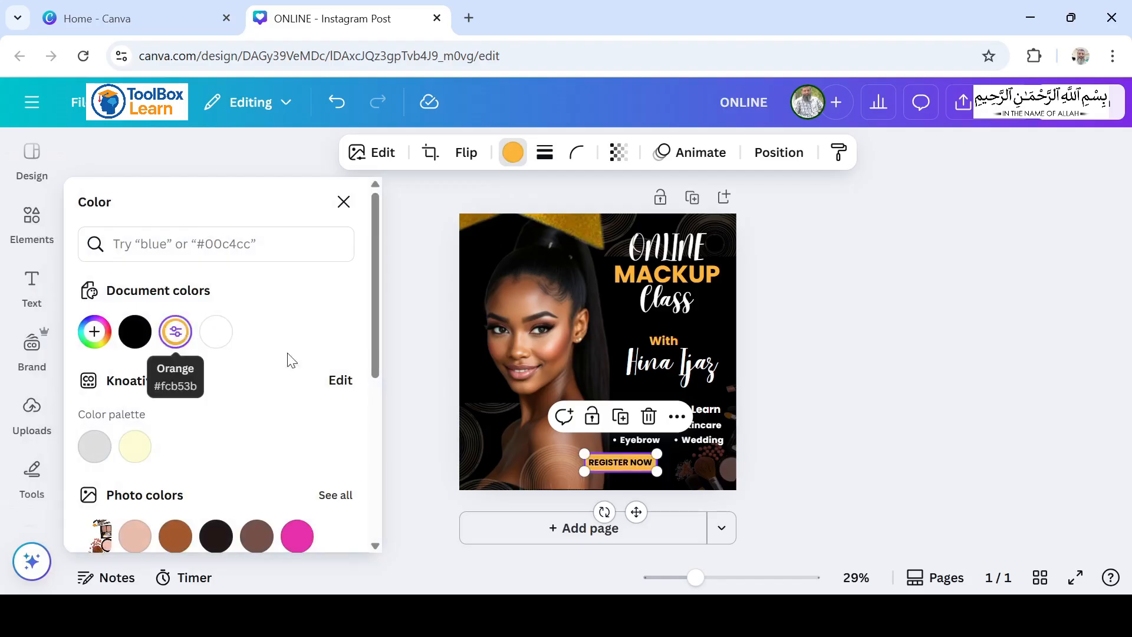
pyautogui.click(902, 324)
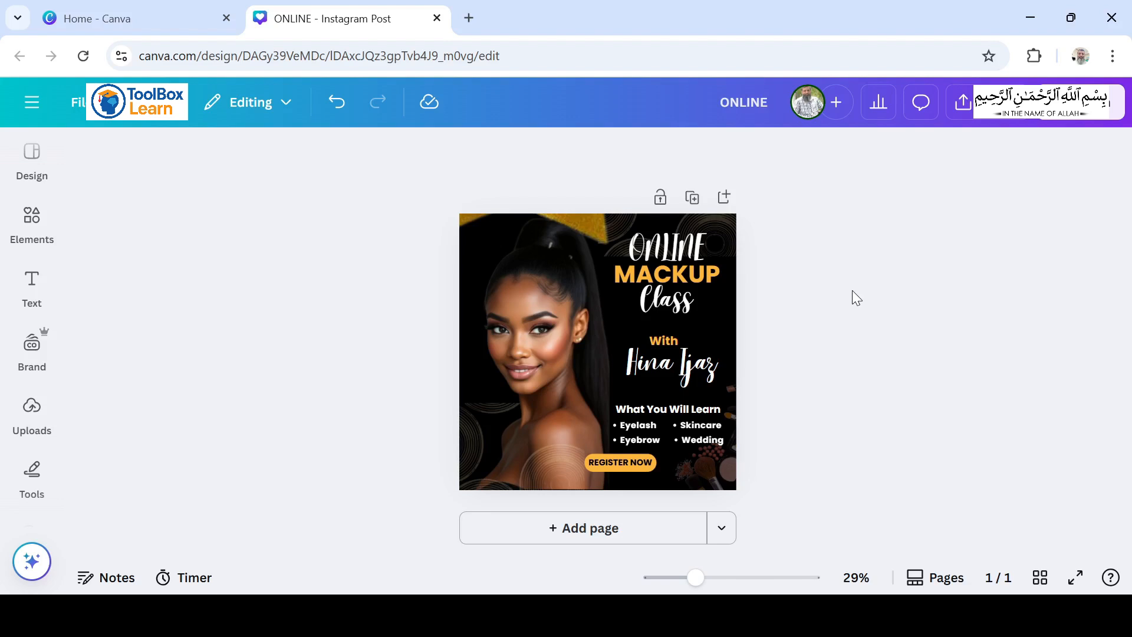
pyautogui.click(692, 246)
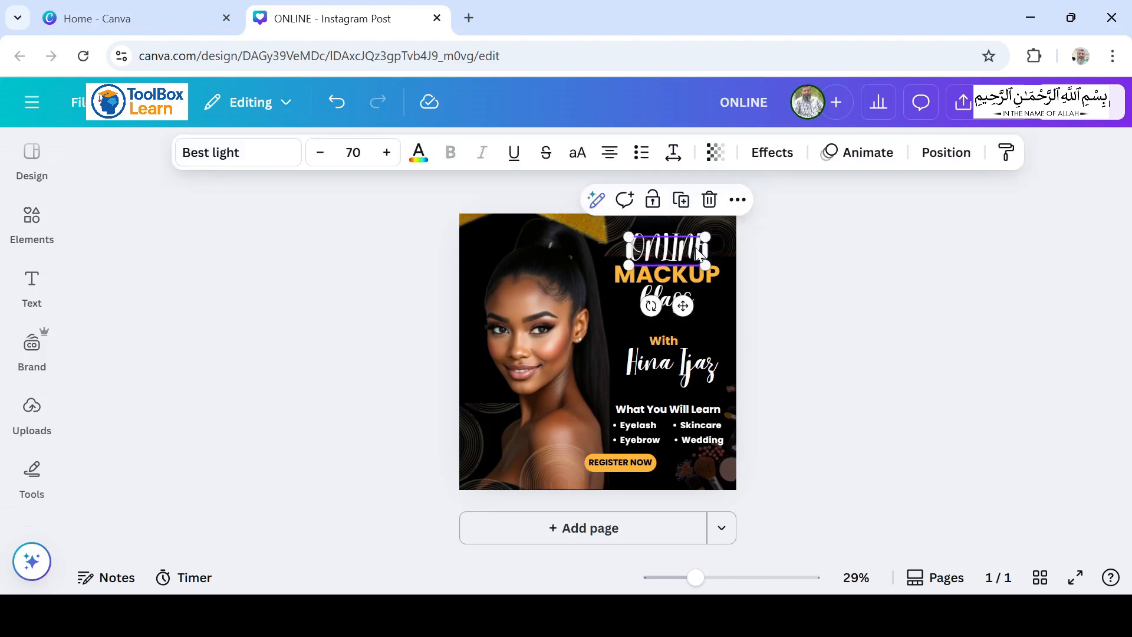
pyautogui.click(830, 439)
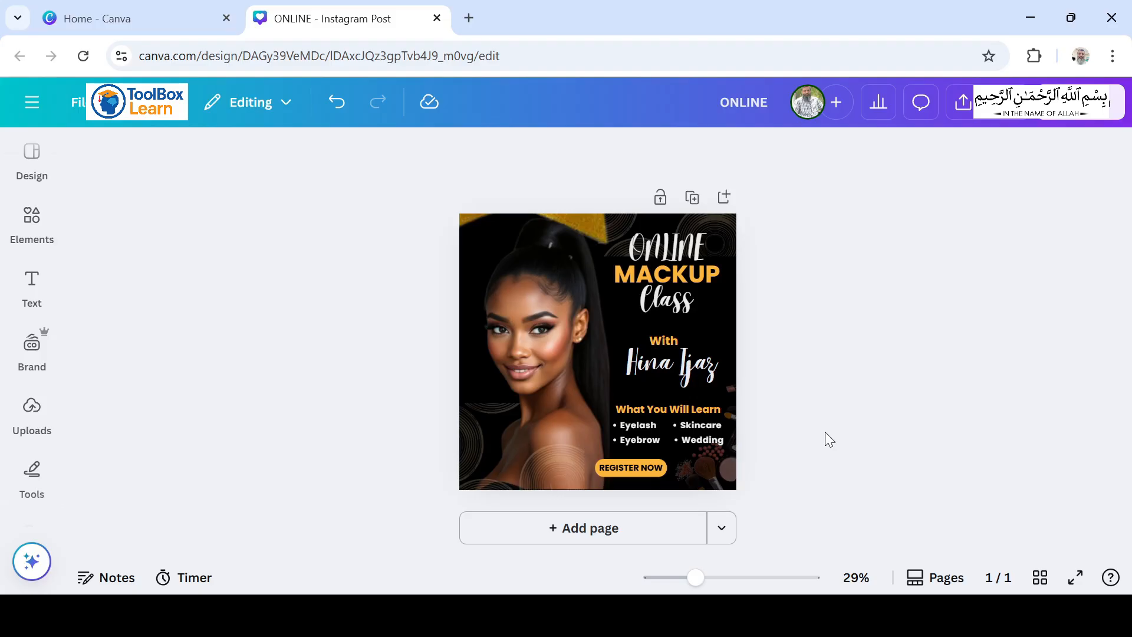
# Step: Duplicate the page and change all text in the Best light font to Lato
pyautogui.hotkey('ctrl', 'd')
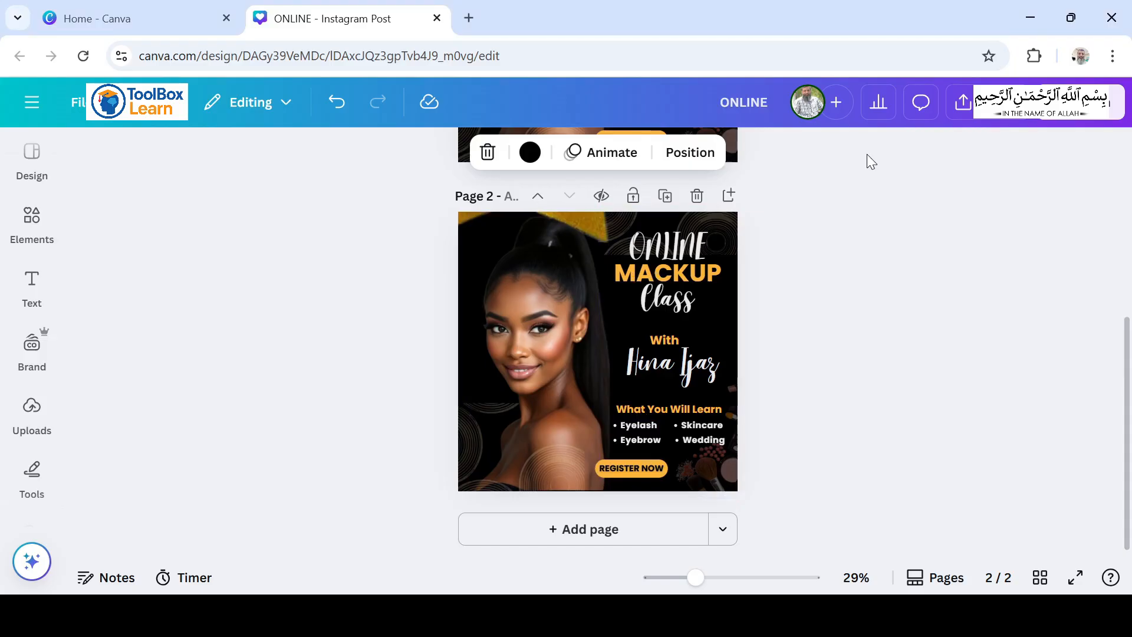
pyautogui.click(650, 246)
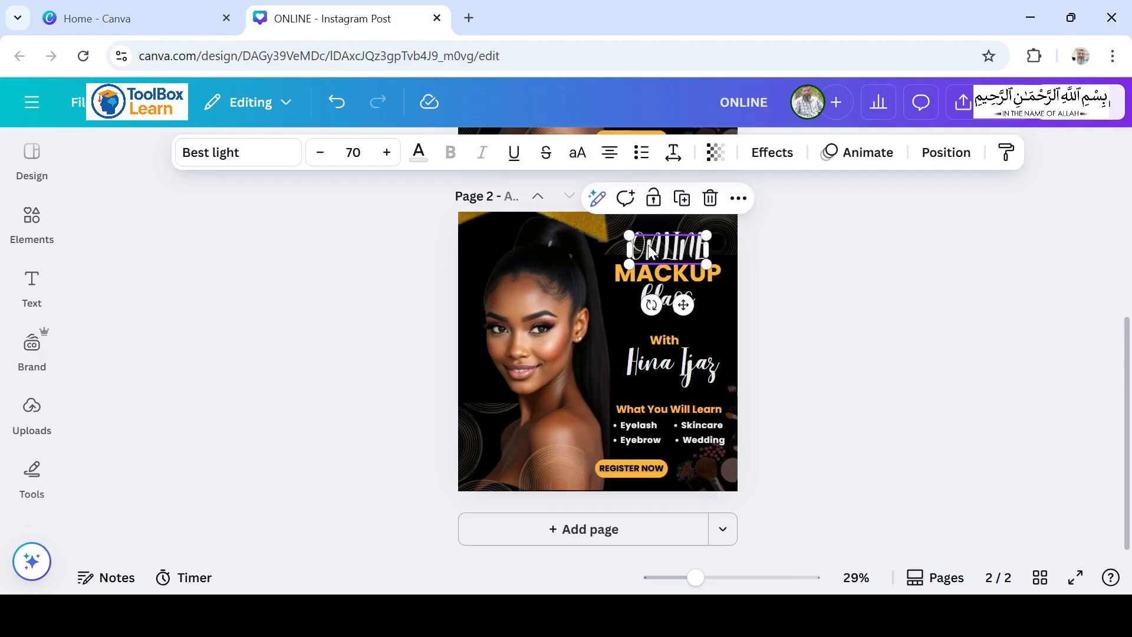
pyautogui.click(247, 152)
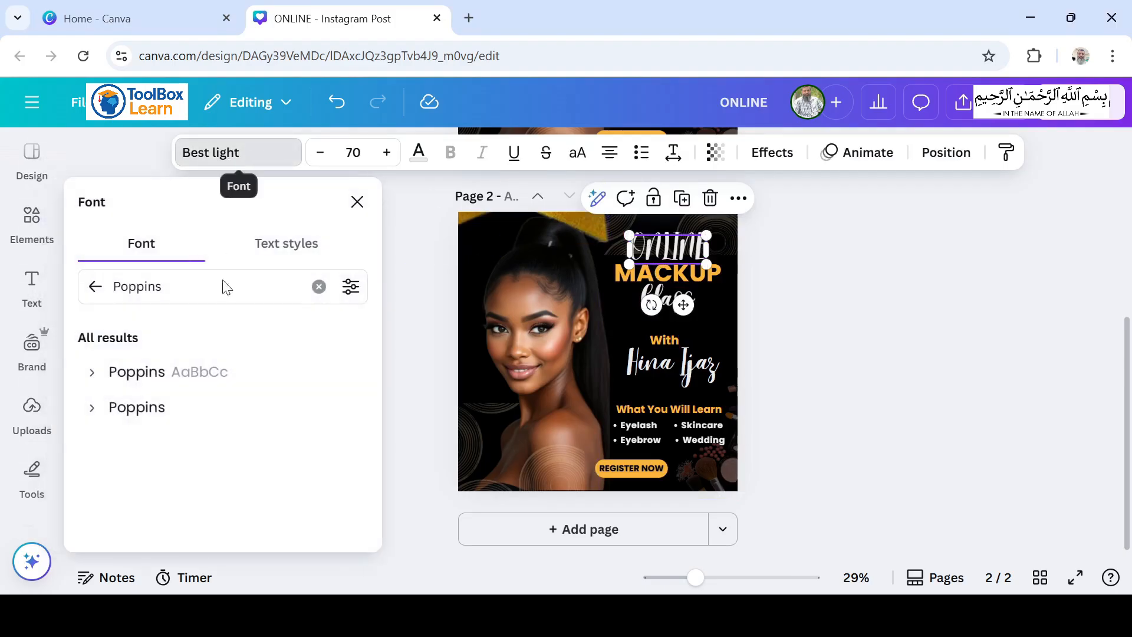
pyautogui.click(317, 286)
pyautogui.write('lato')
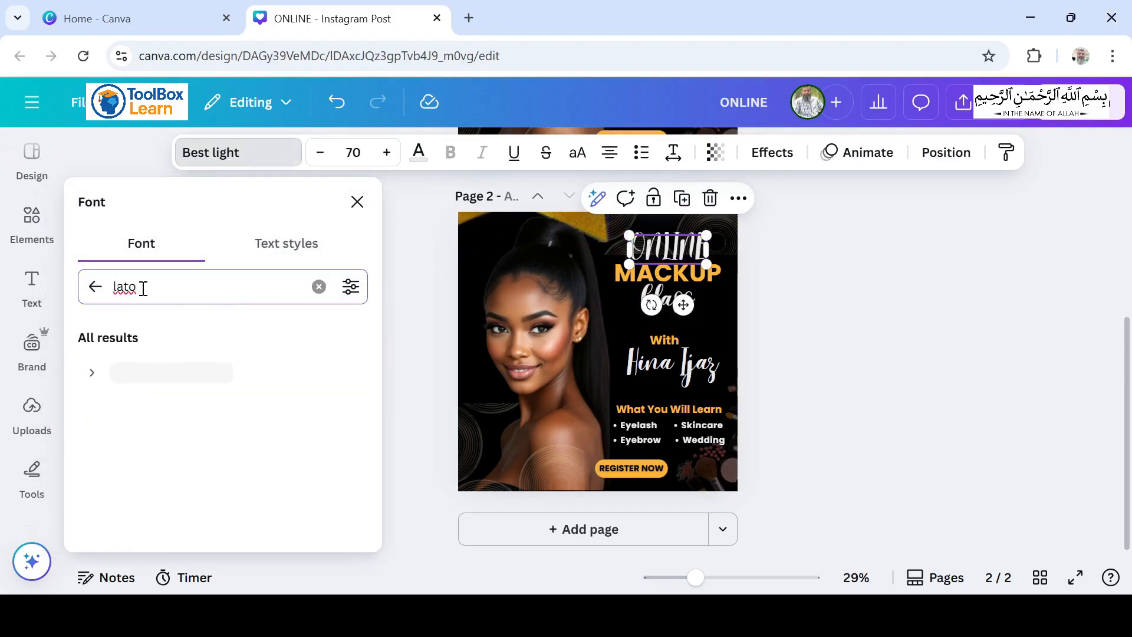
pyautogui.click(141, 372)
pyautogui.click(255, 529)
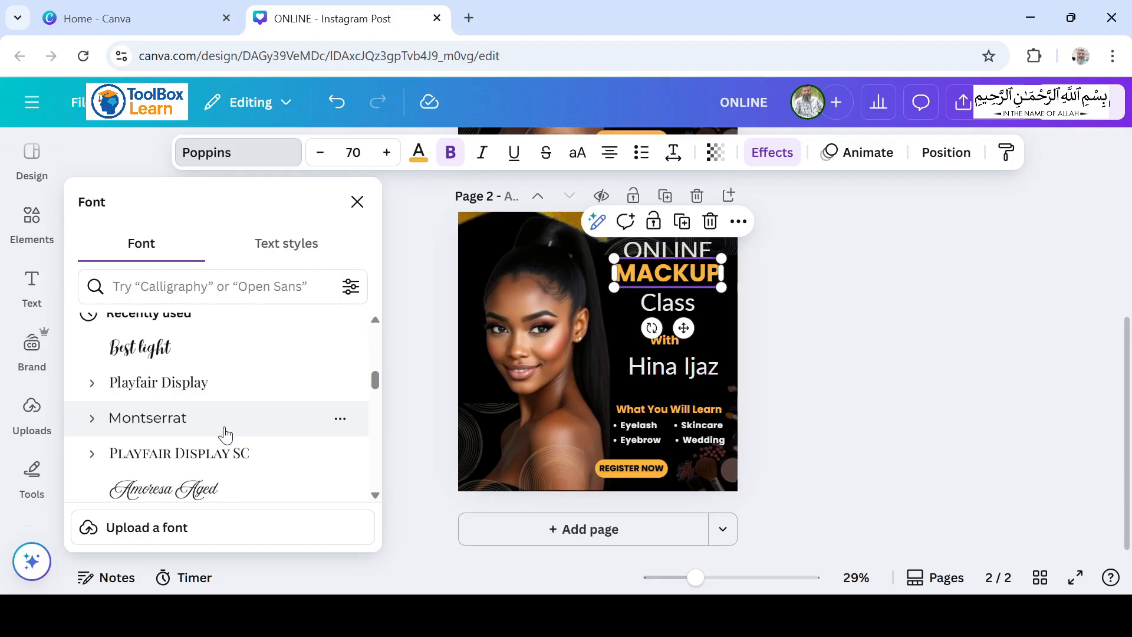
# Step: Change all Poppins text to Montserrat, and move "Class" and the text and button below it upward on page 2
pyautogui.click(226, 418)
pyautogui.click(645, 303)
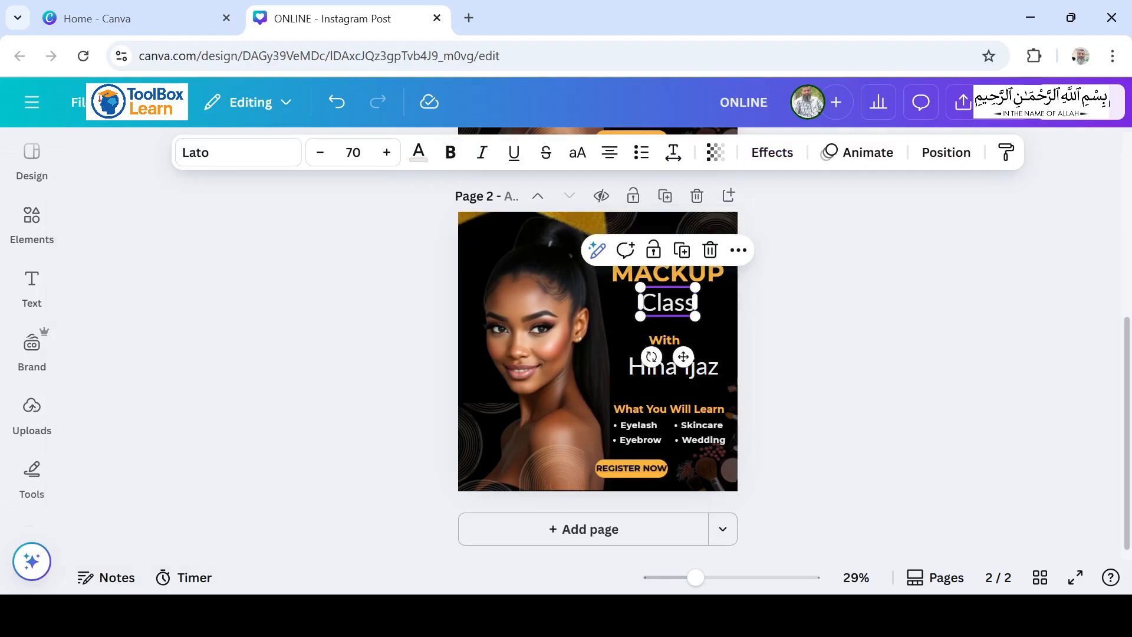
pyautogui.click(913, 340)
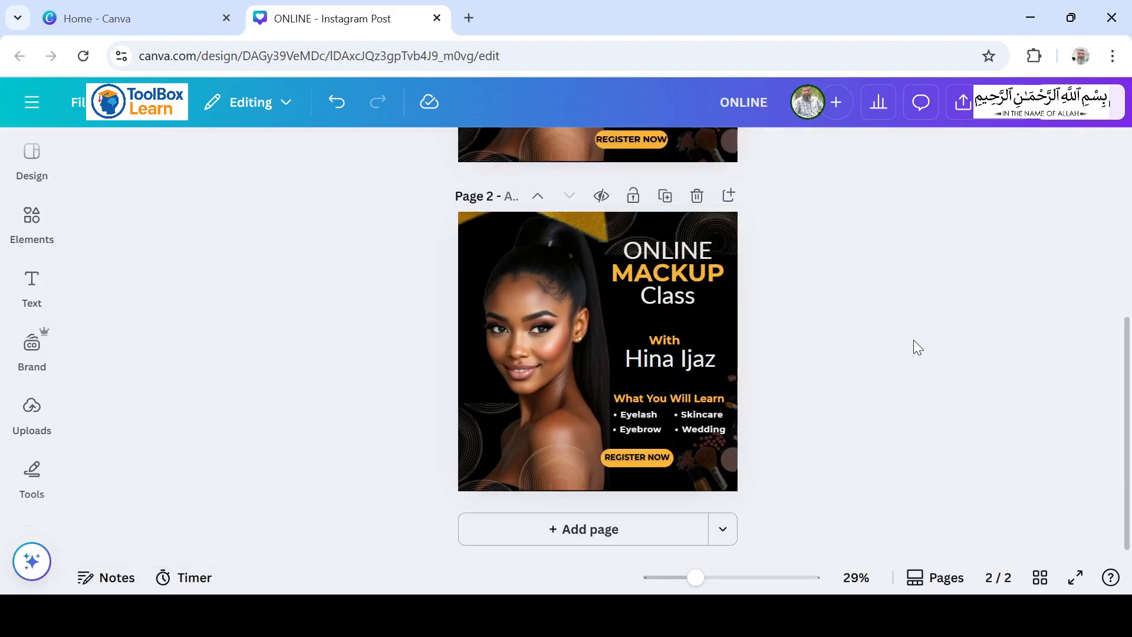
pyautogui.scroll(5, 911, 335)
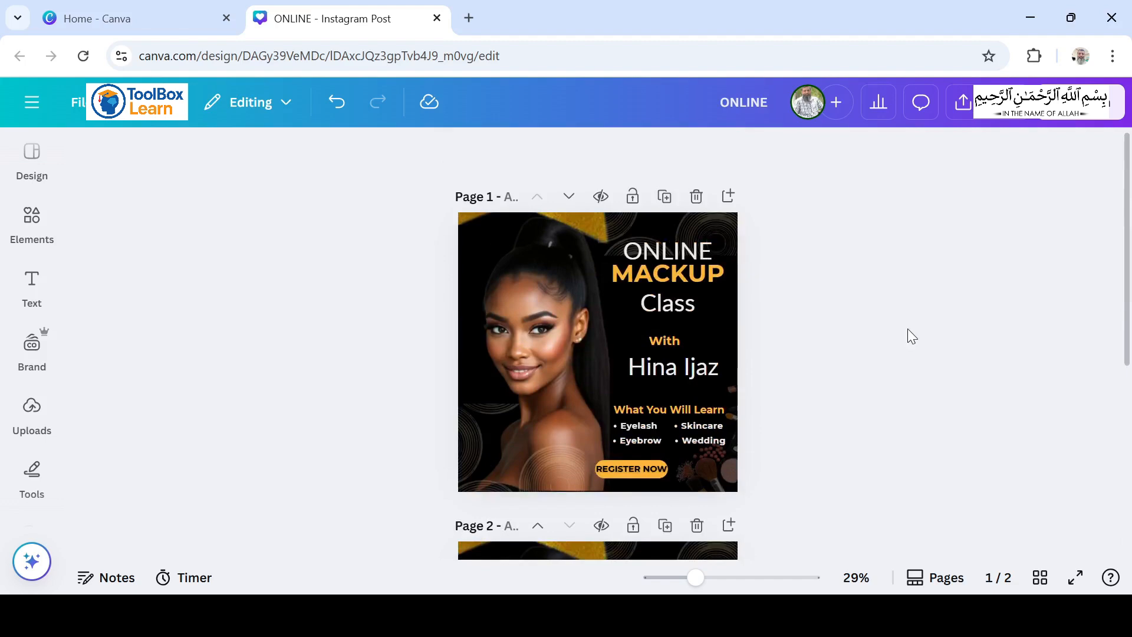
pyautogui.scroll(-5, 861, 330)
pyautogui.scroll(-1, 926, 305)
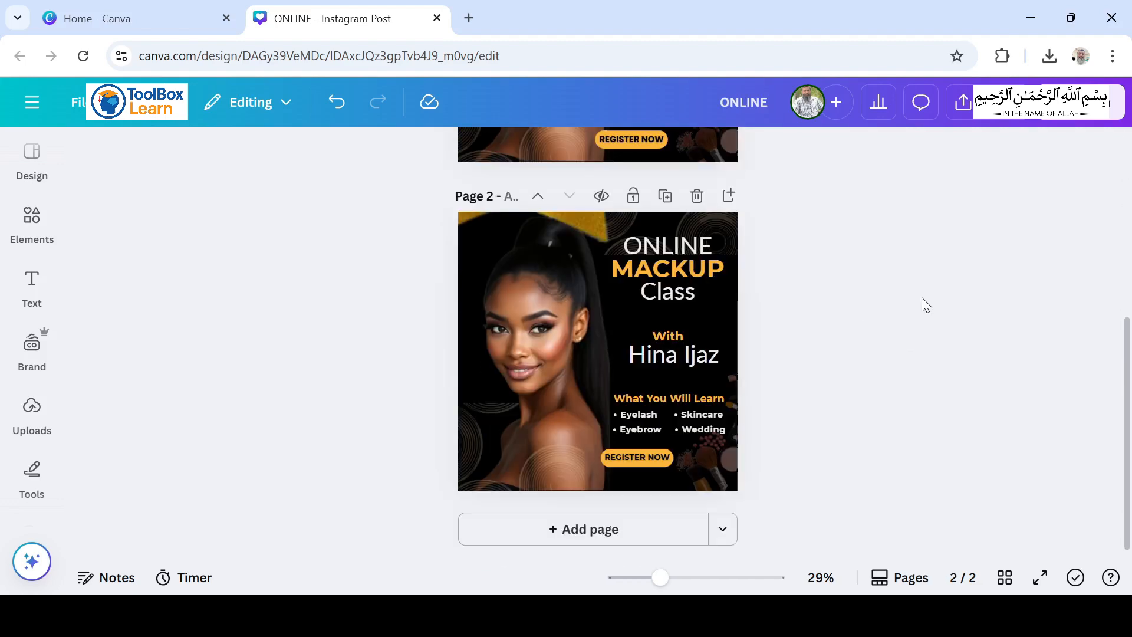